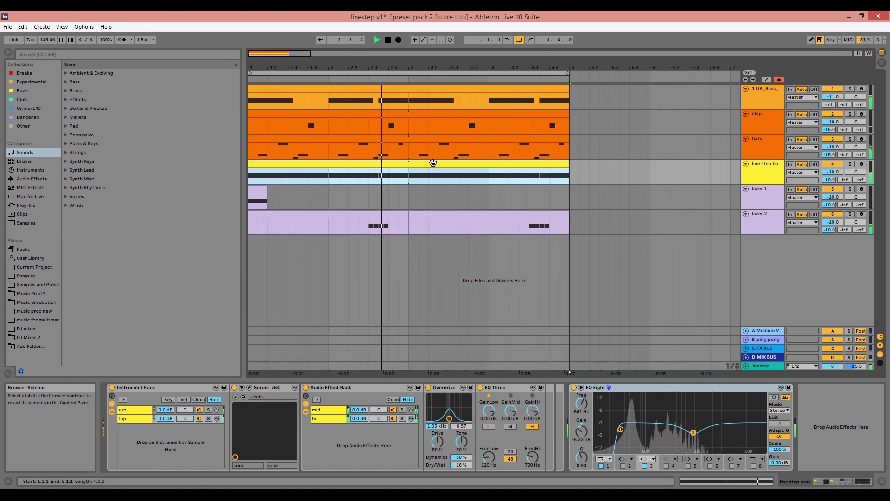
# Solo the line step bass track and play it once to audition, ending stopped.
pyautogui.press('space')
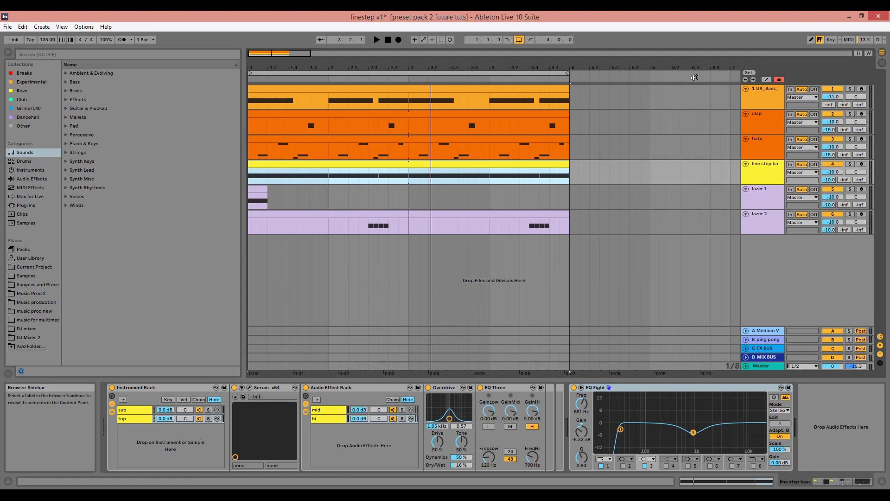
pyautogui.click(851, 165)
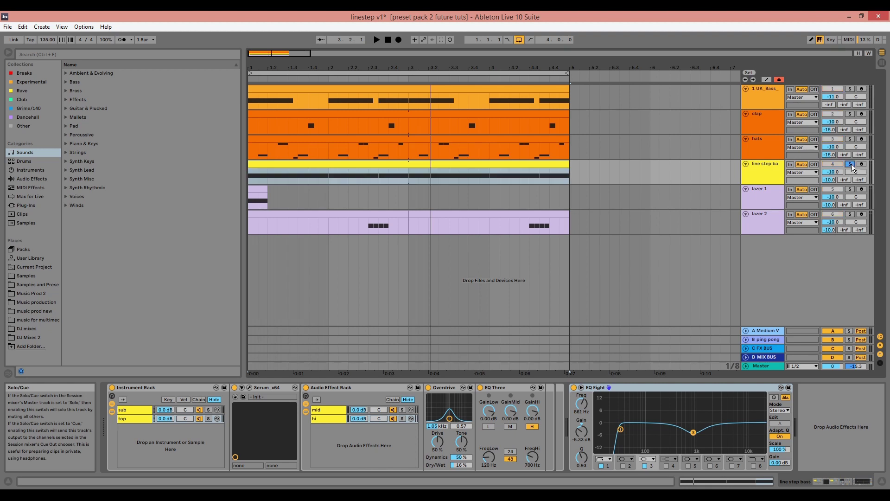
pyautogui.press('space')
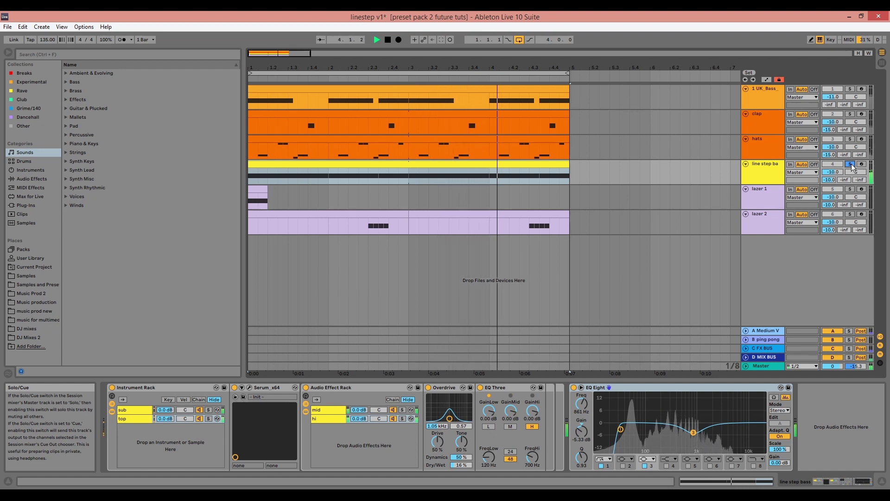
pyautogui.press('space')
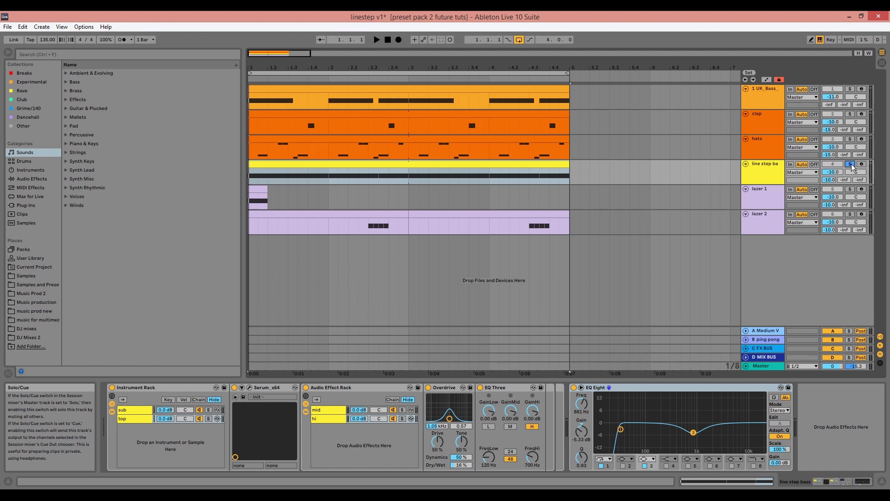
# Insert a new MIDI track and load the Serum_x64 plug-in onto it.
pyautogui.rightClick(761, 171)
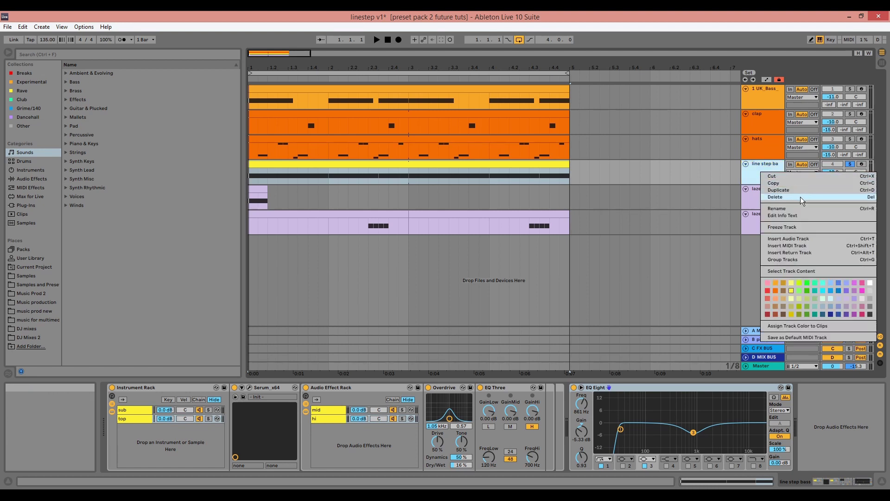
pyautogui.press('Escape')
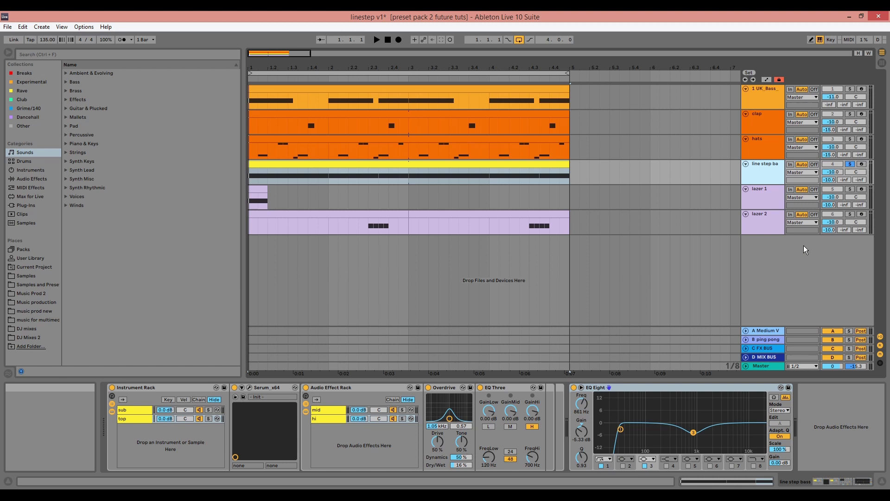
pyautogui.hotkey('ctrl', 'shift', 't')
pyautogui.hotkey('ctrl', 'f')
pyautogui.write('serum')
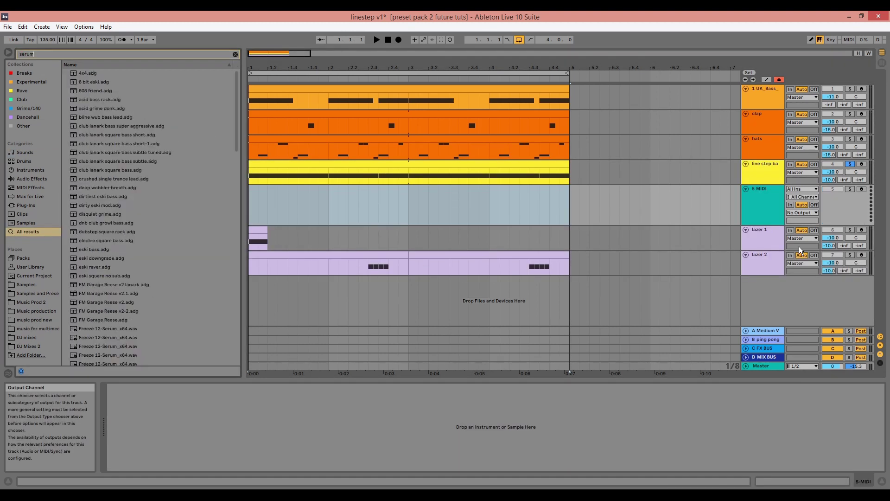
pyautogui.click(35, 204)
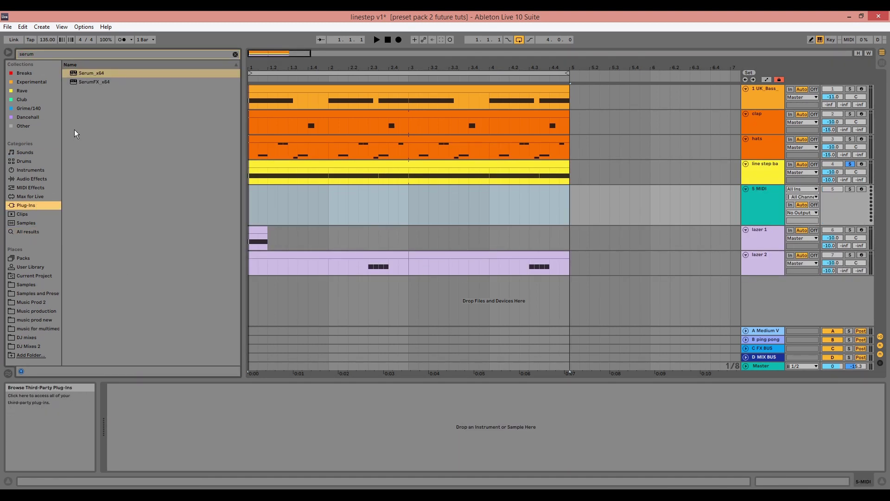
pyautogui.moveTo(89, 74); pyautogui.dragTo(316, 199)
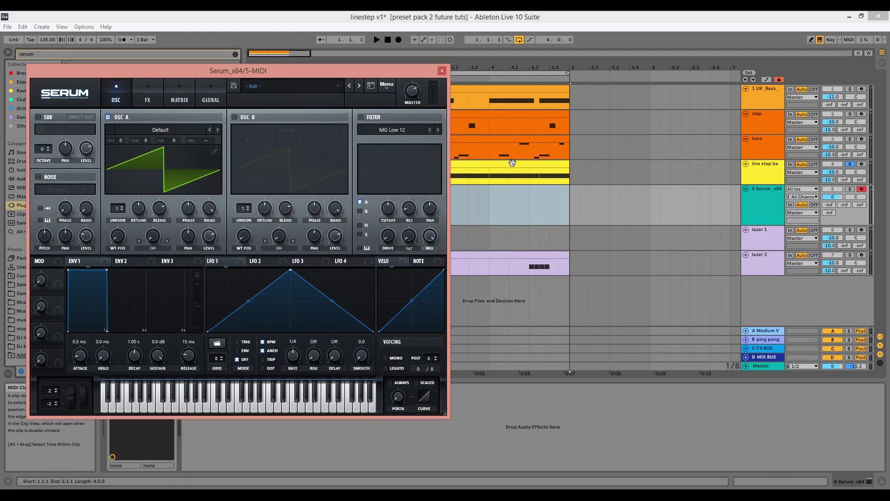
# Move the line step clip onto the Serum track and delete the old track.
pyautogui.click(514, 187)
pyautogui.moveTo(513, 187); pyautogui.dragTo(514, 196)
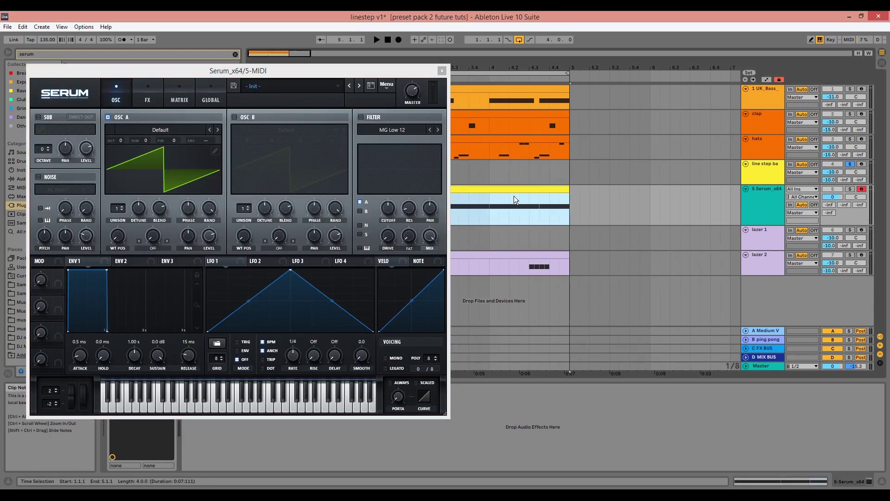
pyautogui.click(775, 166)
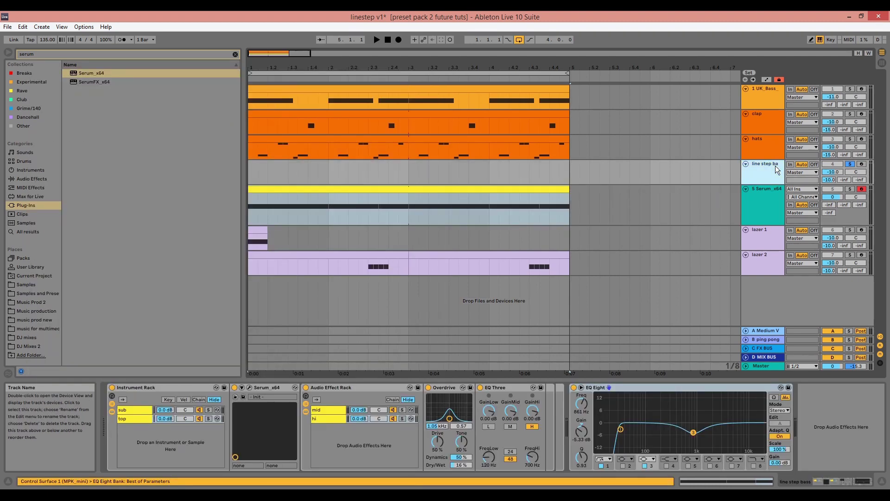
pyautogui.press('Delete')
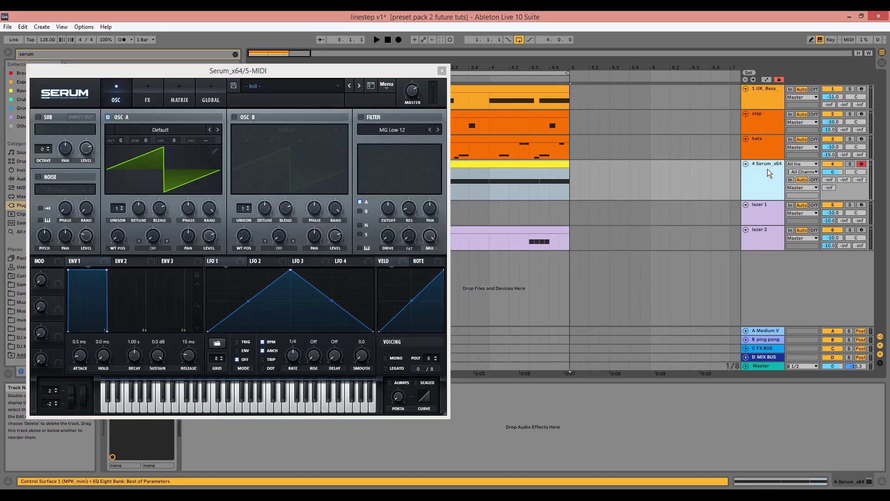
# Rename the Serum track 'linestep bass' and colour it yellow.
pyautogui.hotkey('ctrl', 'r')
pyautogui.write('line')
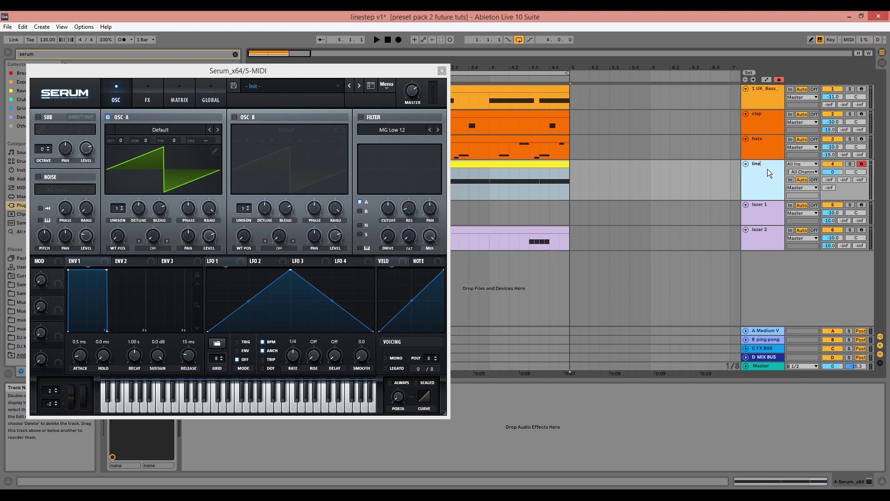
pyautogui.write('step bass')
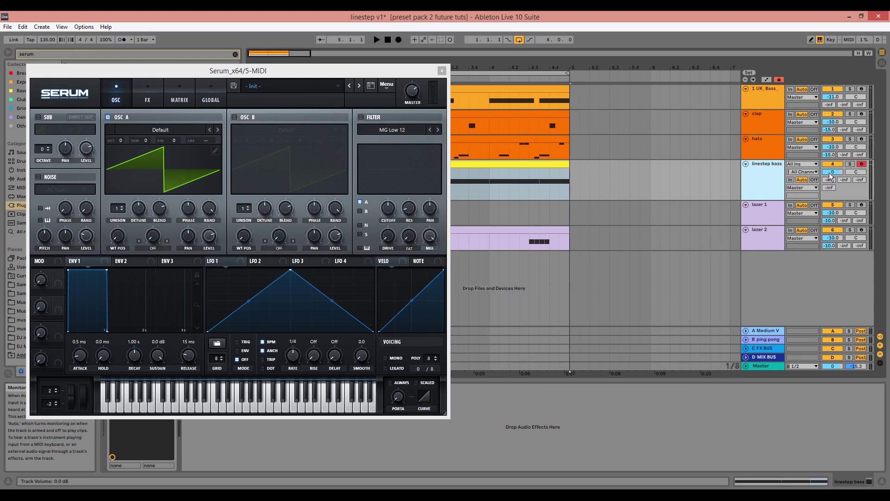
pyautogui.press('Return')
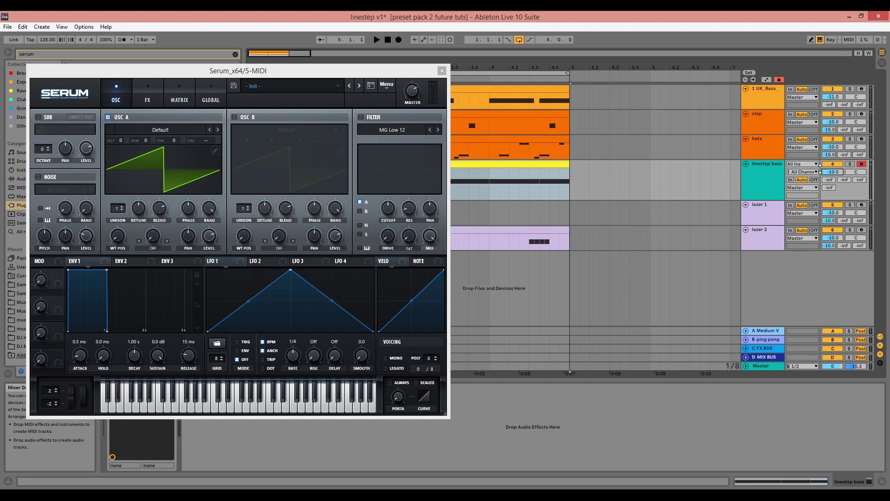
pyautogui.rightClick(778, 168)
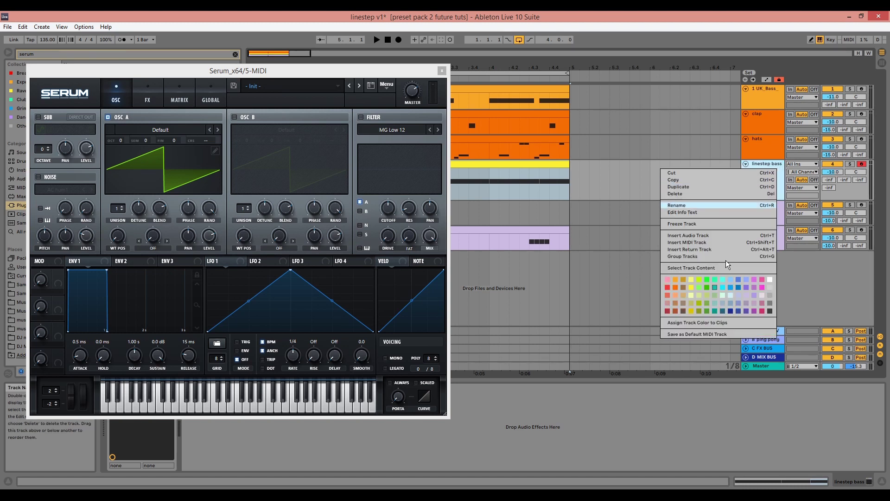
pyautogui.click(695, 286)
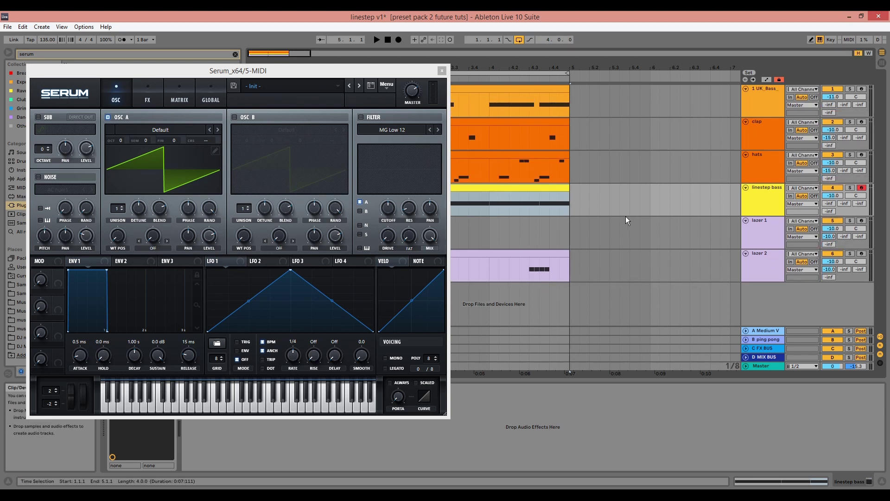
# Load Analog > Basic Mini into Oscillator A, WT POS 3, octave -2.
pyautogui.click(158, 130)
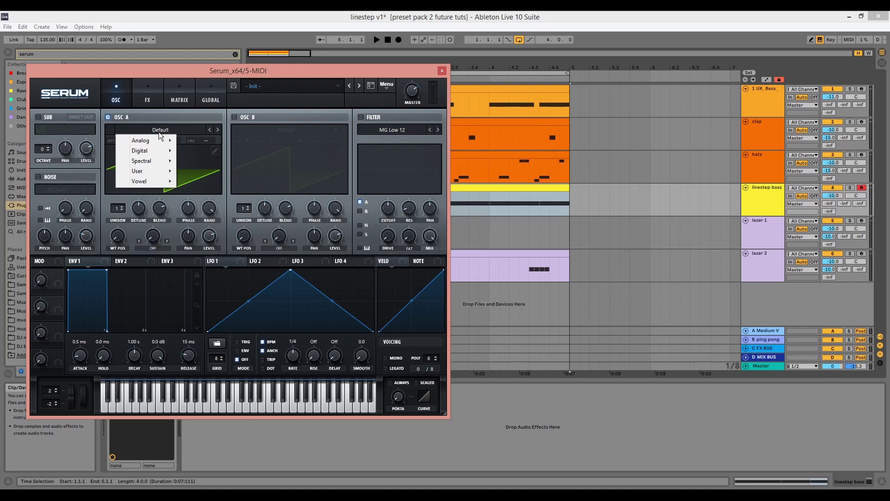
pyautogui.moveTo(162, 140)
pyautogui.click(197, 175)
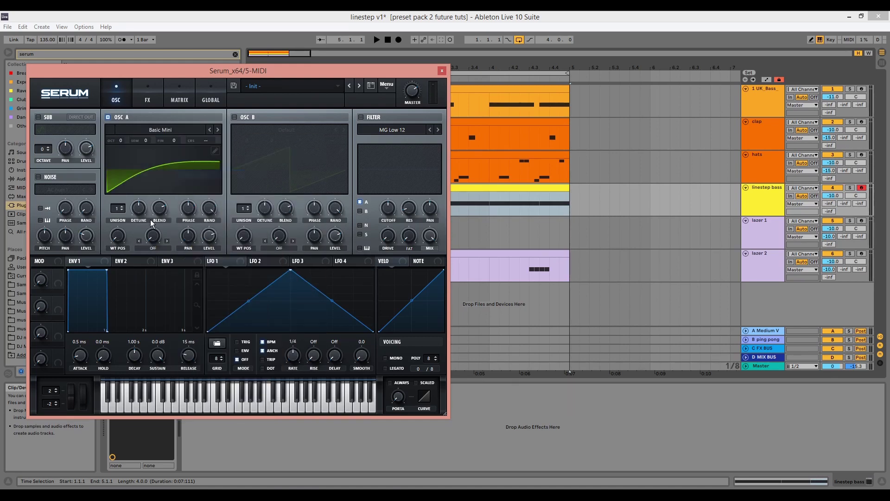
pyautogui.moveTo(115, 238); pyautogui.dragTo(129, 196)
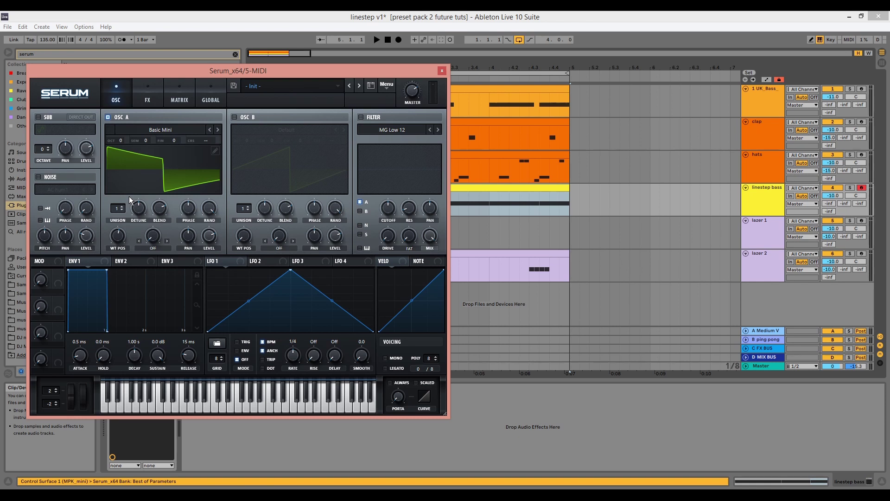
pyautogui.moveTo(121, 139); pyautogui.dragTo(127, 173)
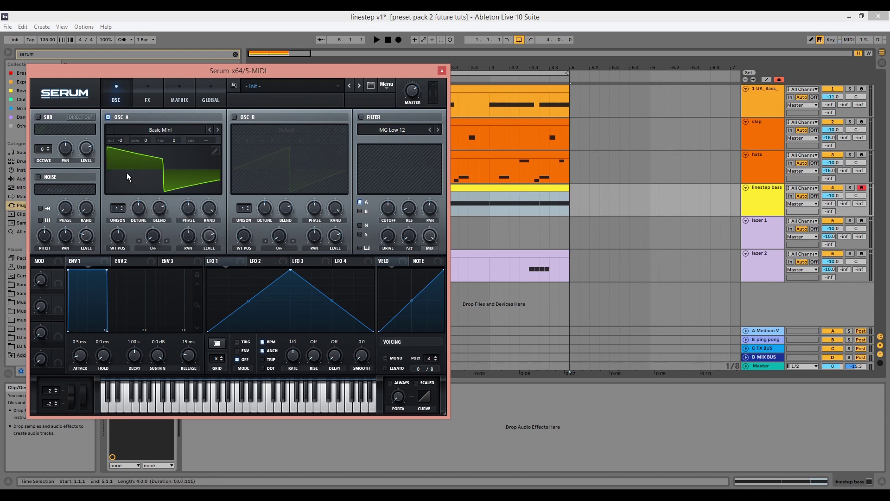
# Give Oscillator A 16 unison voices, enable MONO, and set Env 1 attack 29 ms, release 26 ms.
pyautogui.click(734, 207)
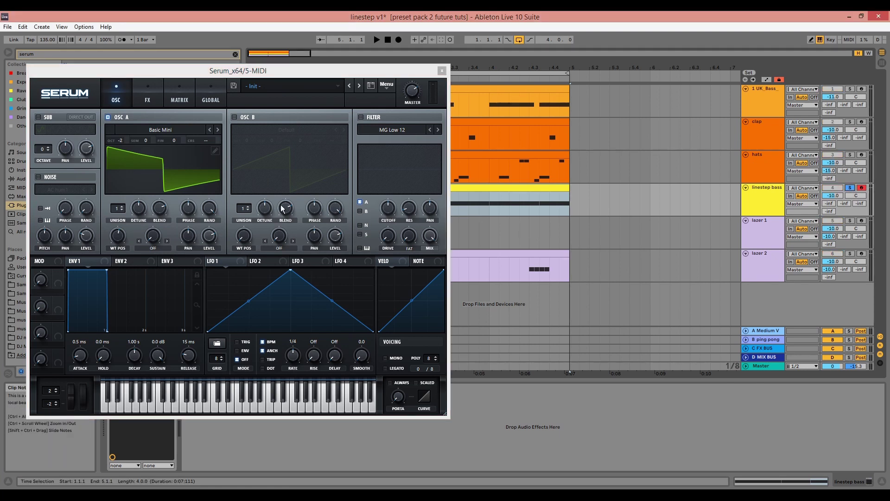
pyautogui.moveTo(126, 209); pyautogui.dragTo(148, 101)
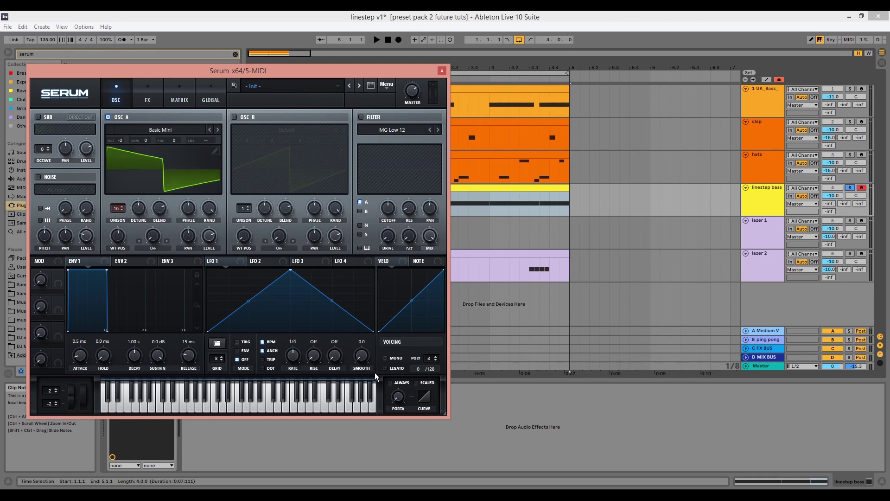
pyautogui.click(386, 359)
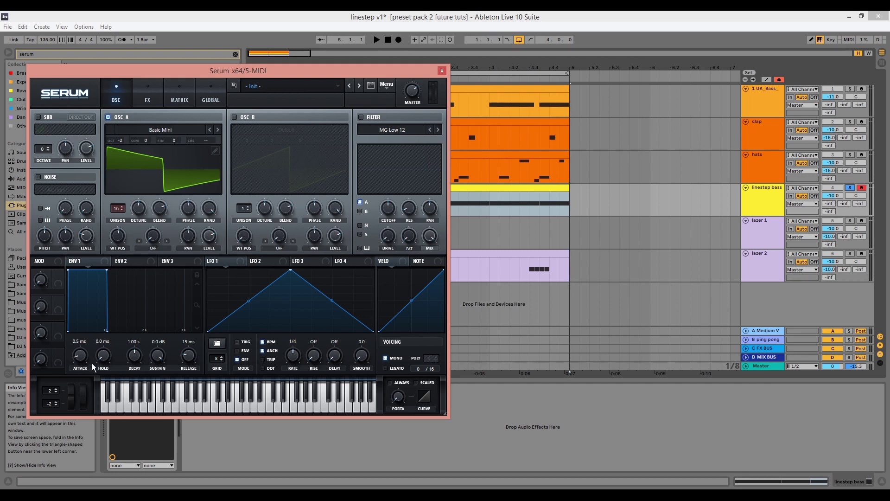
pyautogui.moveTo(82, 354); pyautogui.dragTo(88, 344)
pyautogui.moveTo(189, 355); pyautogui.dragTo(199, 354)
# Enable Oscillator B with Basic Mini at +2 octaves, 16 unison voices, and lower level.
pyautogui.click(240, 116)
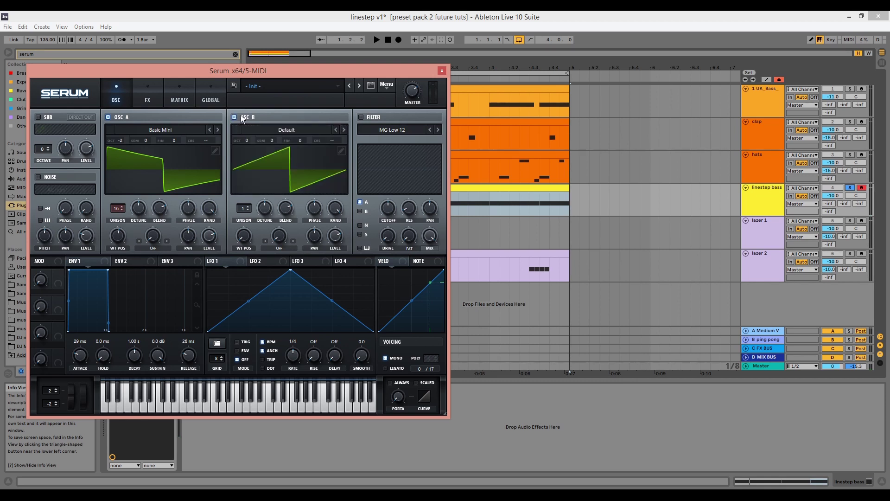
pyautogui.click(257, 126)
pyautogui.moveTo(271, 139)
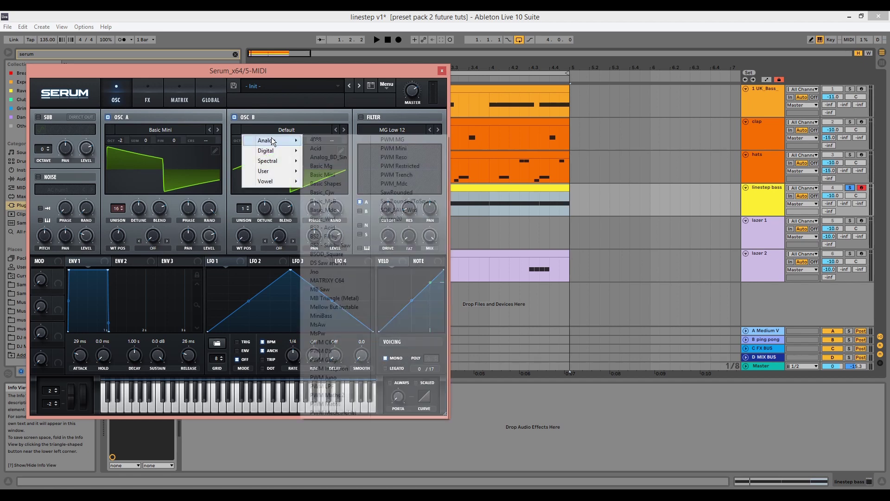
pyautogui.click(329, 175)
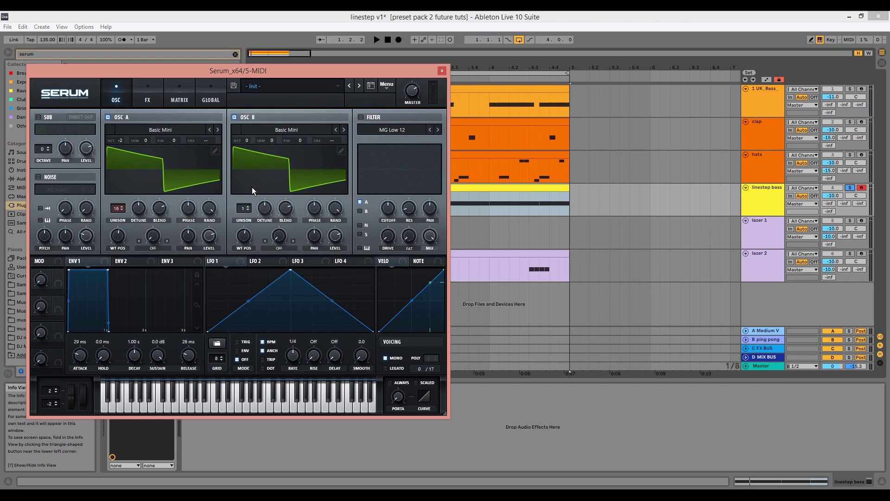
pyautogui.moveTo(251, 141); pyautogui.dragTo(249, 119)
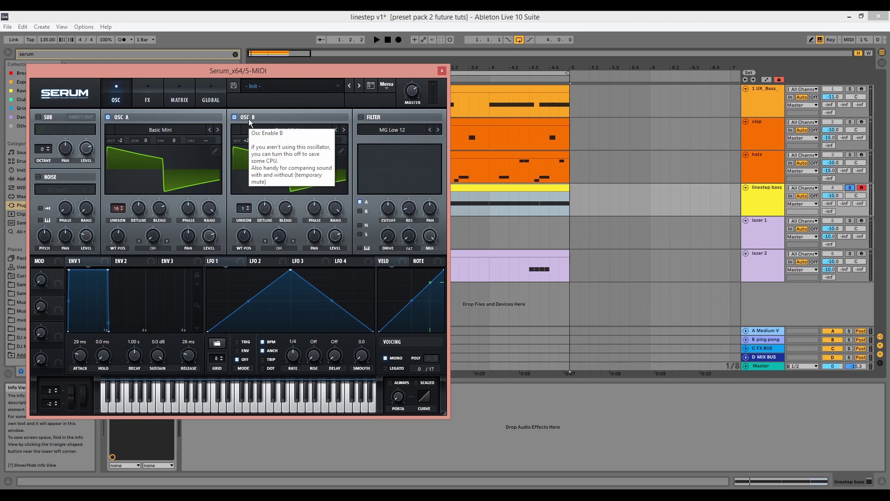
pyautogui.click(249, 209)
pyautogui.moveTo(249, 208); pyautogui.dragTo(270, 94)
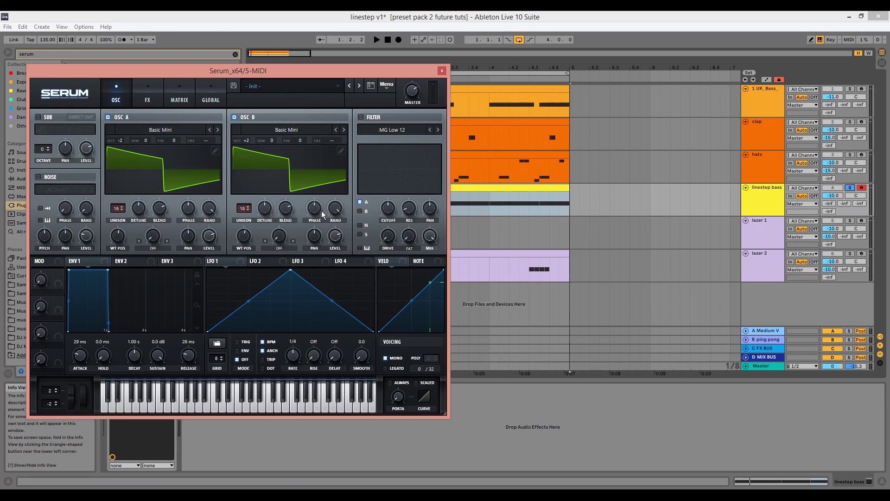
pyautogui.moveTo(337, 282); pyautogui.dragTo(343, 335)
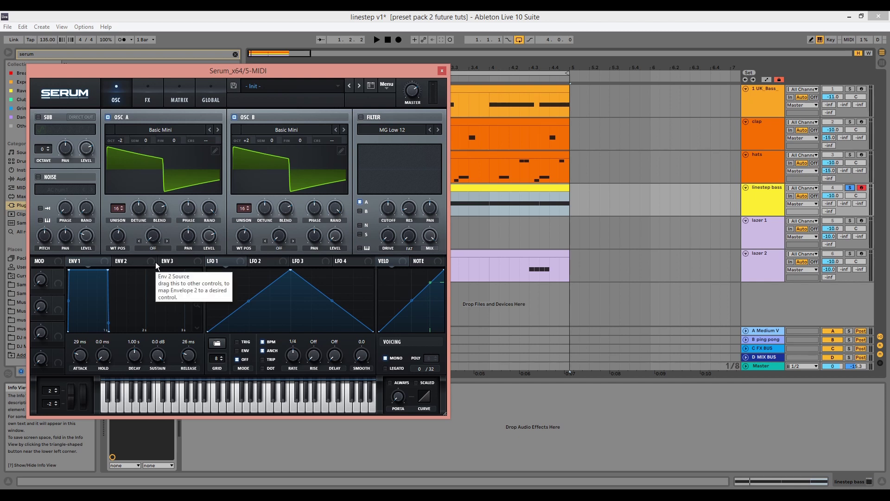
# Set Oscillator A's warp mode to FM (FROM B), raise its amount, and audition.
pyautogui.click(153, 248)
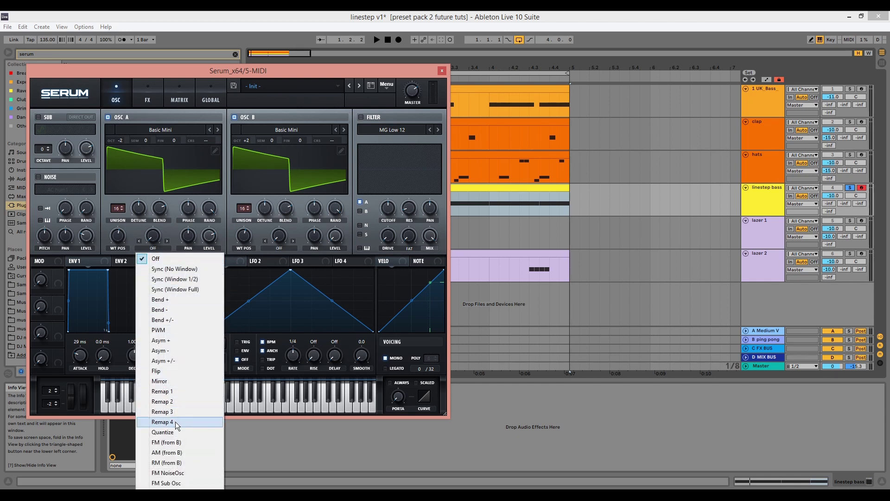
pyautogui.click(179, 442)
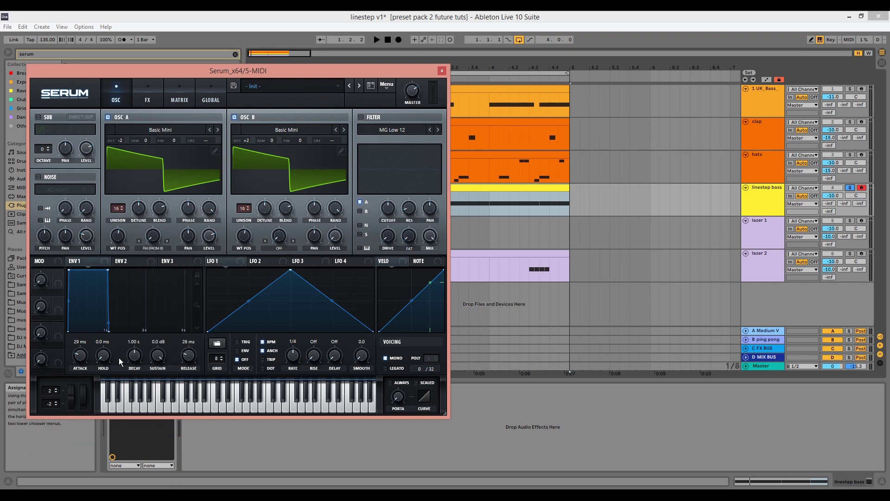
pyautogui.moveTo(150, 241); pyautogui.dragTo(160, 216)
pyautogui.press('space')
pyautogui.press('space')
# Turn on the MG Low 12 filter and drive its cutoff with LFO 1 as a 2-bar ENV-mode ramp.
pyautogui.click(361, 117)
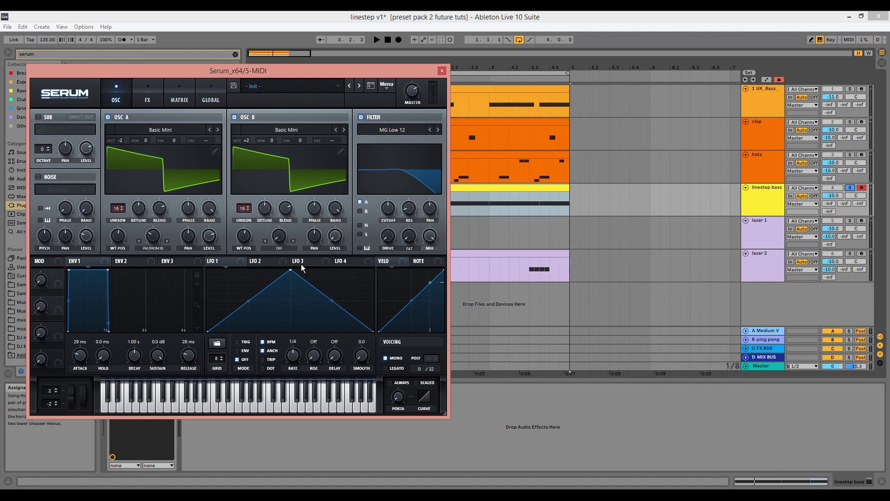
pyautogui.moveTo(291, 273); pyautogui.dragTo(413, 266)
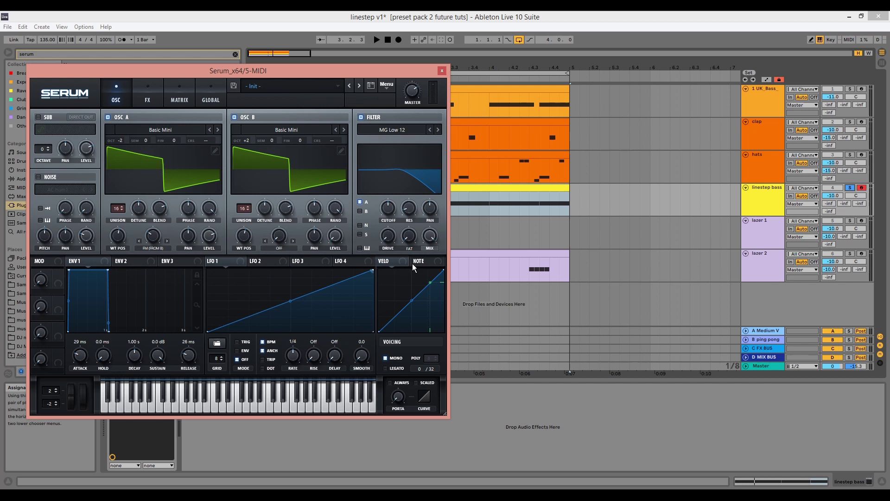
pyautogui.click(246, 352)
pyautogui.moveTo(293, 357); pyautogui.dragTo(295, 382)
pyautogui.moveTo(238, 260); pyautogui.dragTo(389, 211)
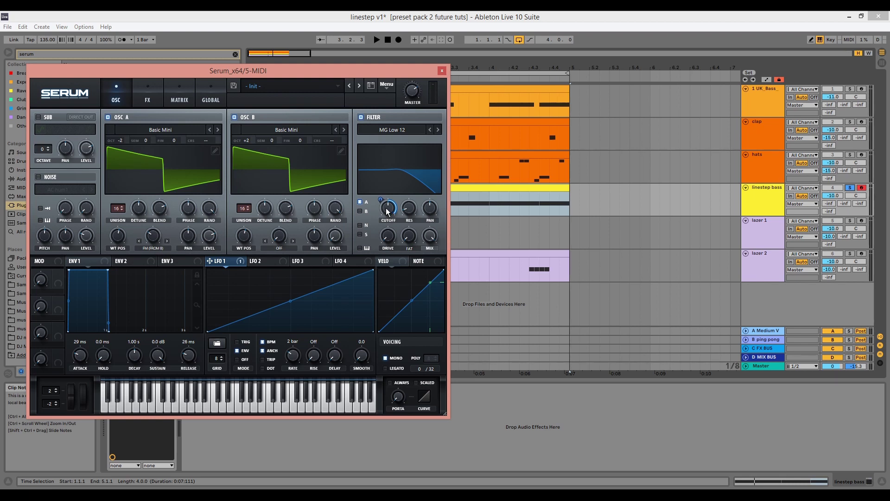
pyautogui.press('space')
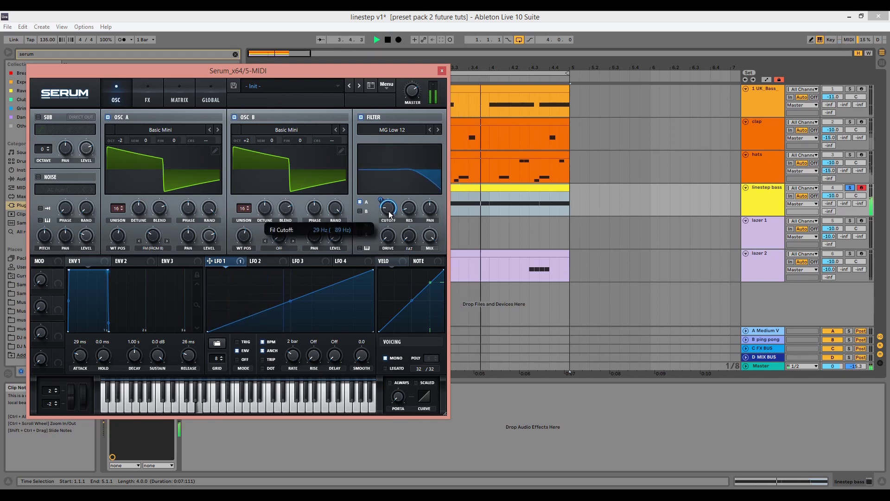
# Increase LFO 1's modulation depth on the filter cutoff and stop playback.
pyautogui.moveTo(380, 217)
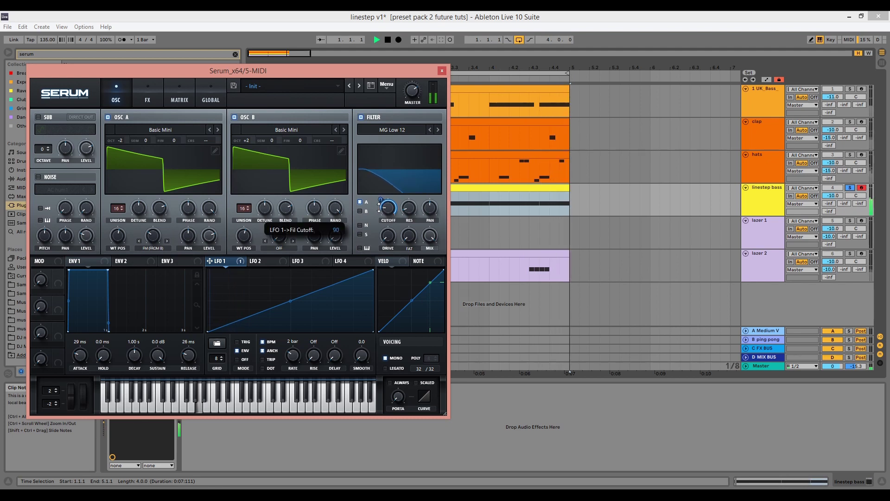
pyautogui.moveTo(380, 218); pyautogui.dragTo(381, 216)
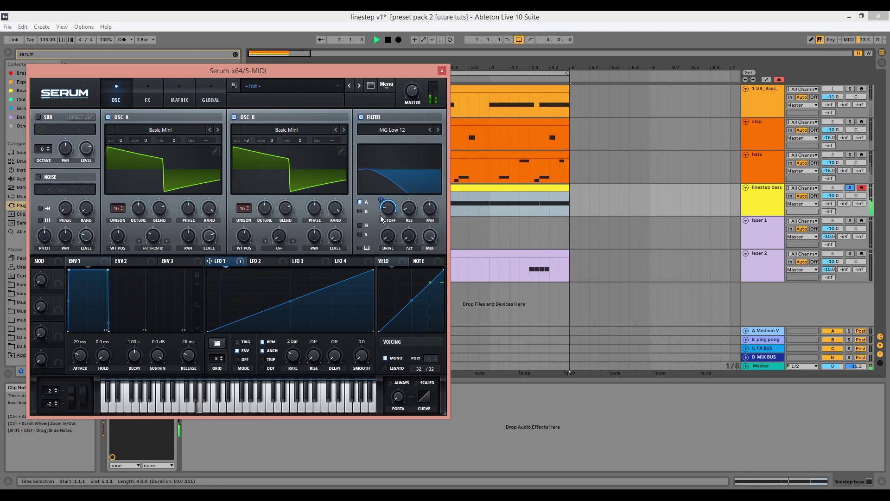
pyautogui.press('space')
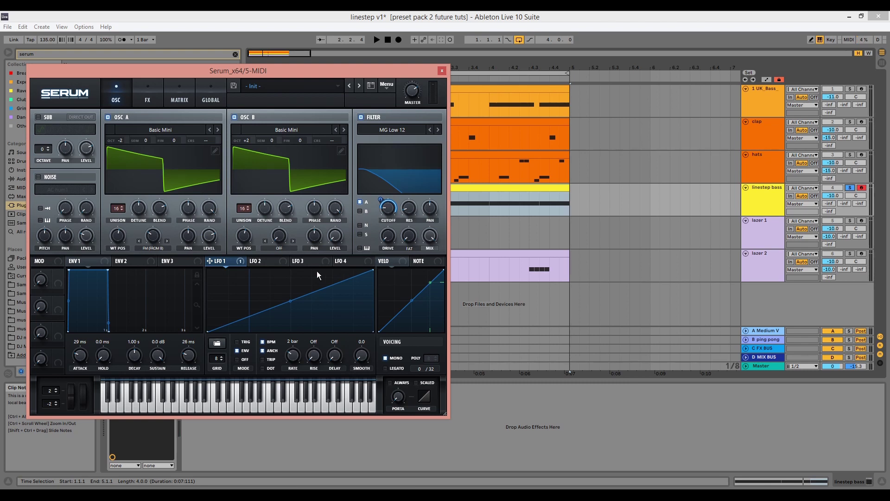
# Route a retriggered LFO 2 at 1/16 rate to the cutoff and audition it.
pyautogui.click(262, 261)
pyautogui.click(245, 343)
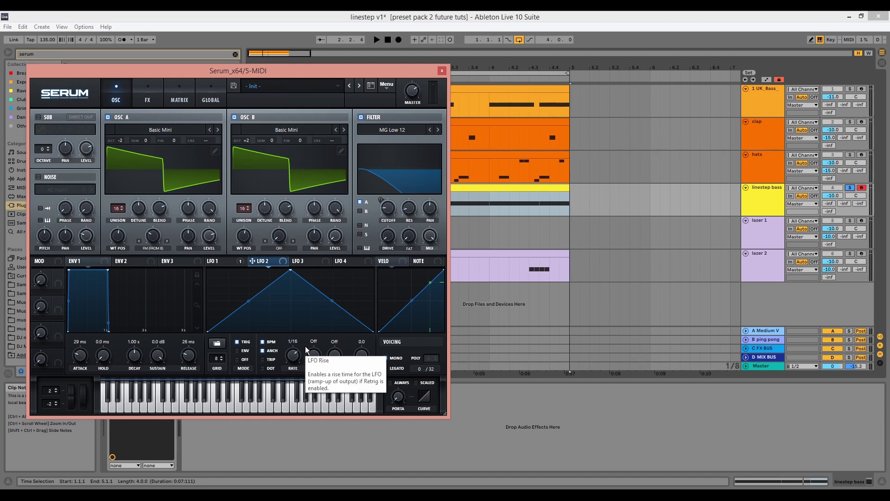
pyautogui.moveTo(384, 211); pyautogui.dragTo(385, 211)
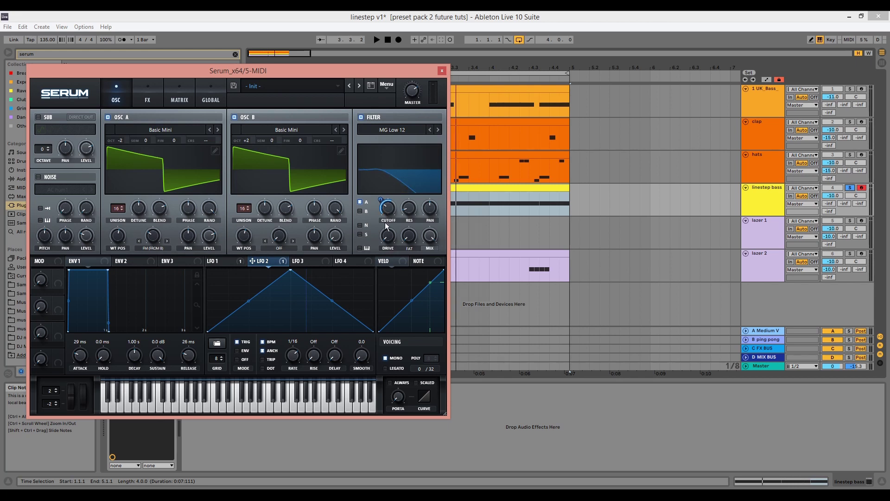
pyautogui.press('space')
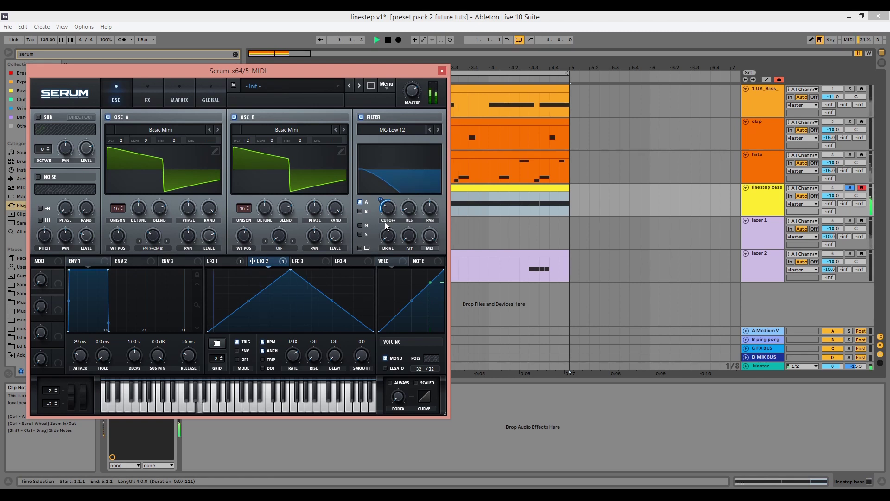
pyautogui.scroll(-2, 383, 198)
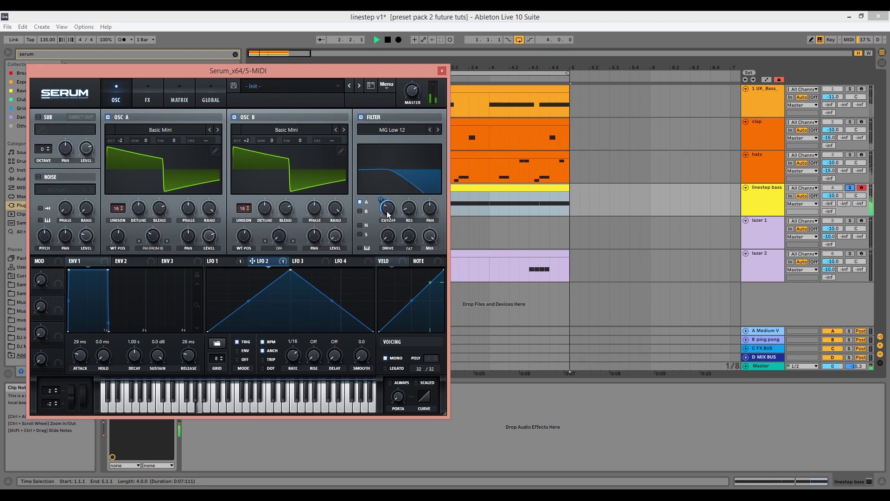
pyautogui.press('space')
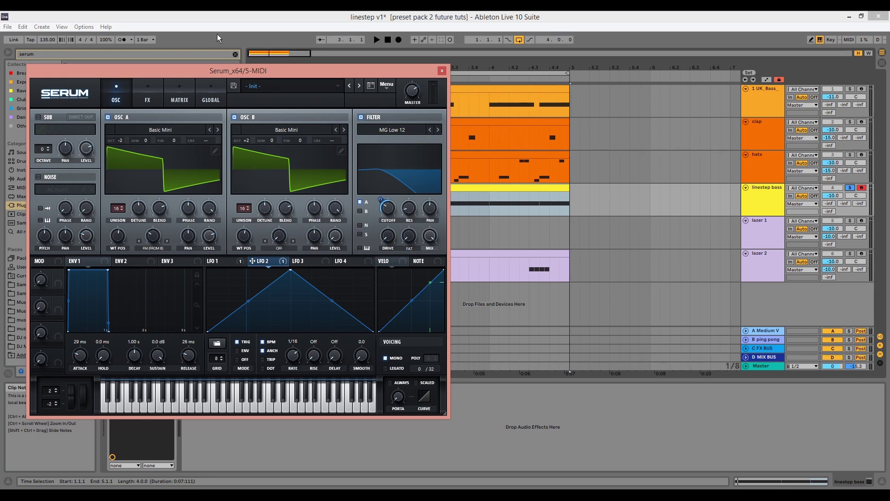
# Group Serum into an Instrument Rack and duplicate its Serum chain.
pyautogui.click(442, 70)
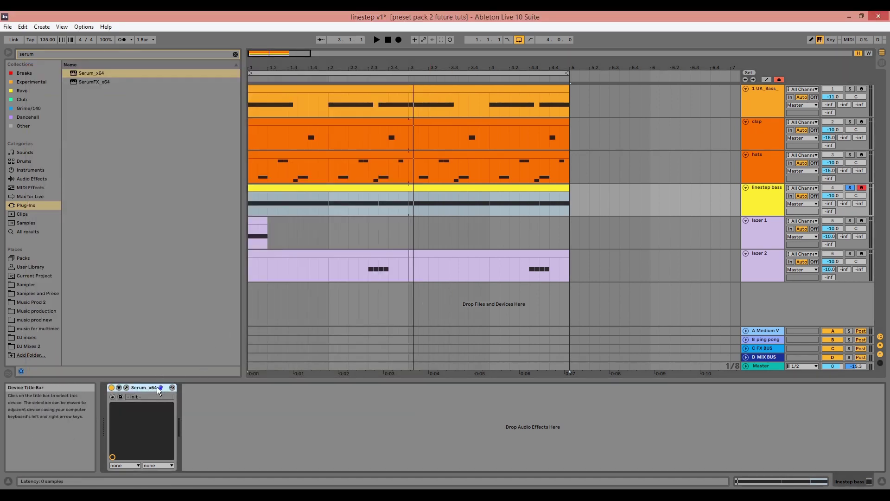
pyautogui.hotkey('ctrl', 'g')
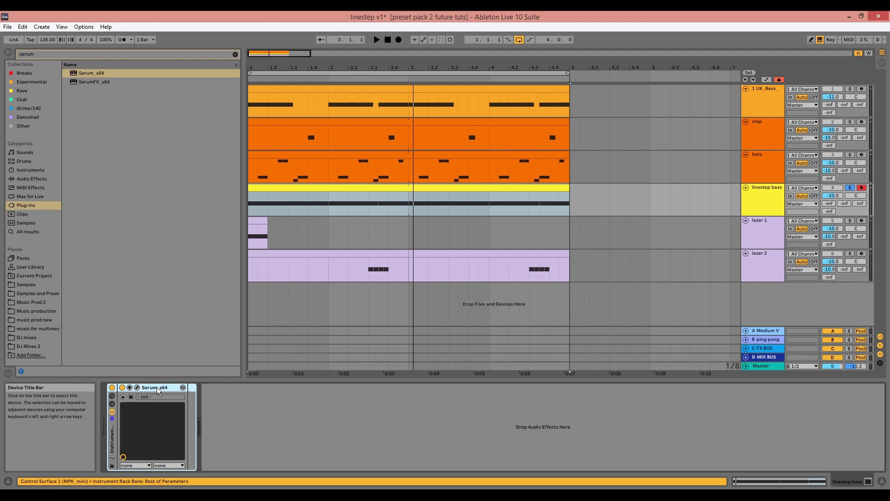
pyautogui.click(111, 404)
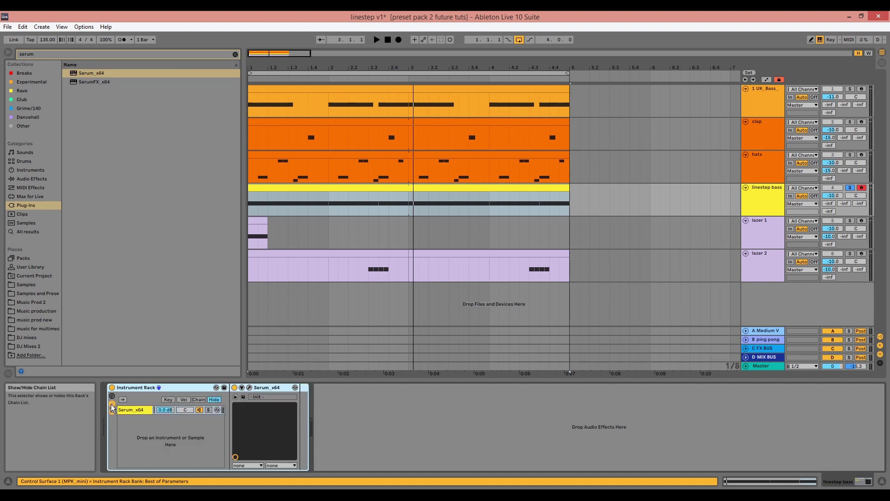
pyautogui.click(138, 410)
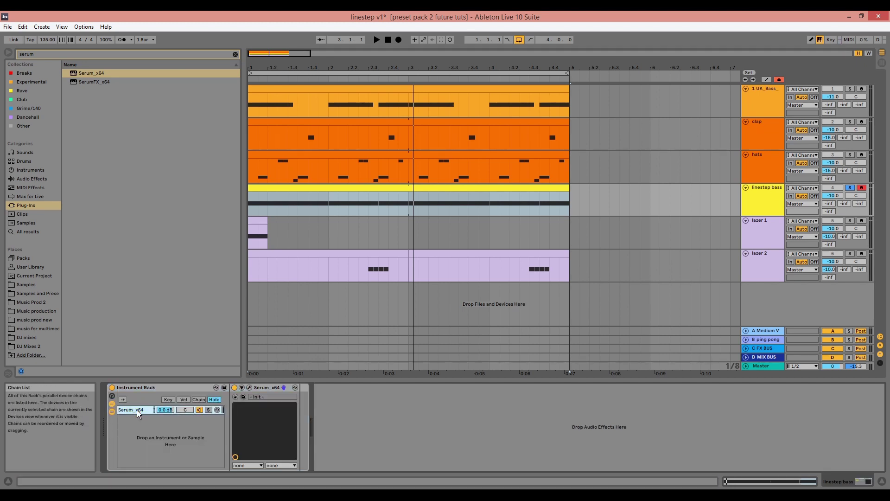
pyautogui.hotkey('ctrl', 'd')
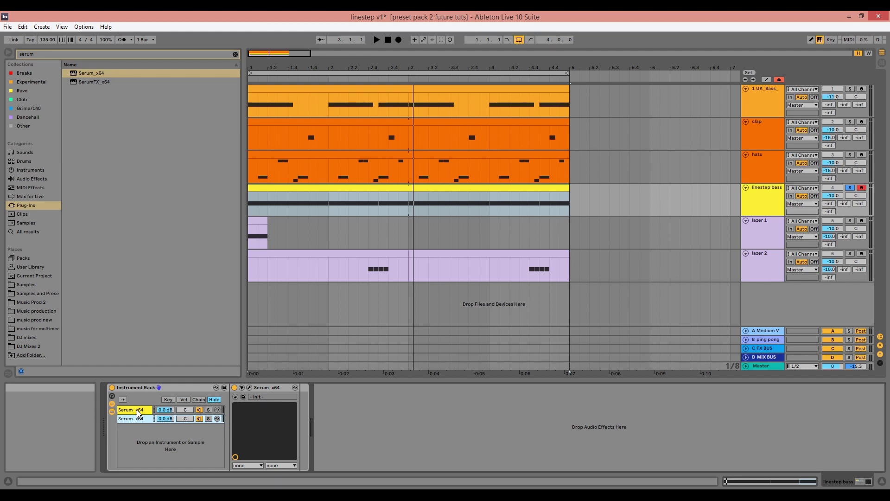
# Name the two rack chains 'sub' and 'top'.
pyautogui.press('Down')
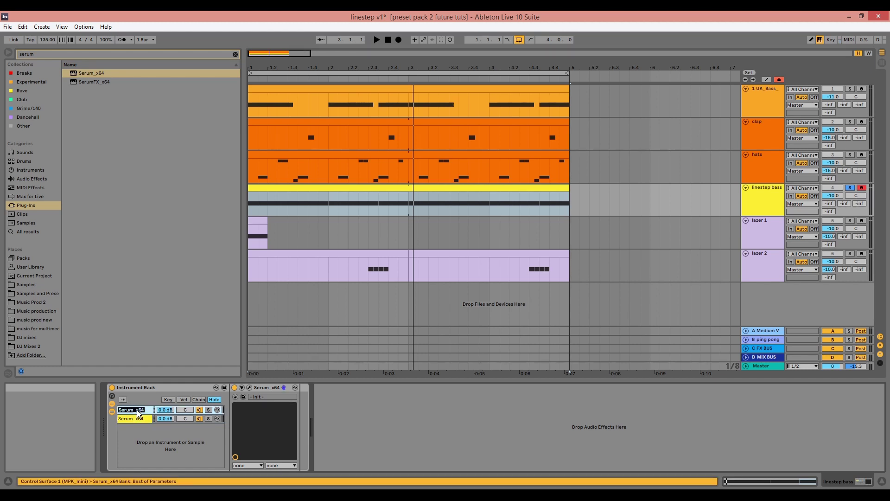
pyautogui.write('sub')
pyautogui.press('Return')
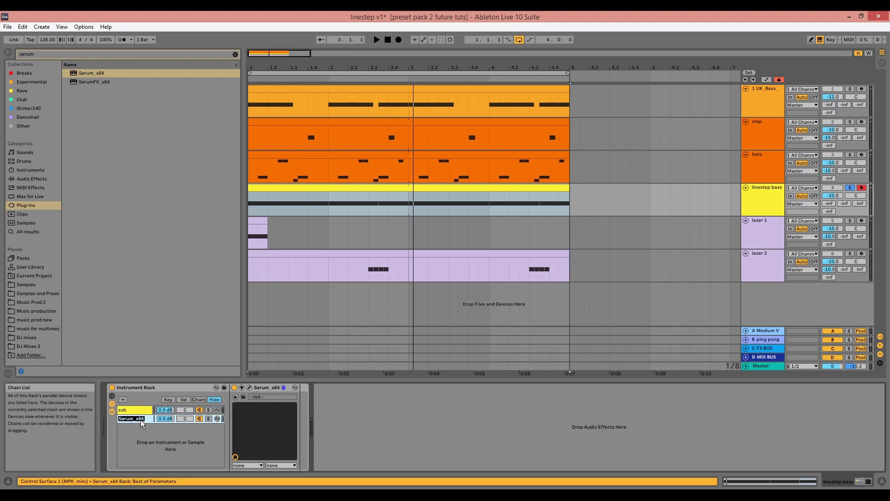
pyautogui.click(141, 419)
pyautogui.write('top')
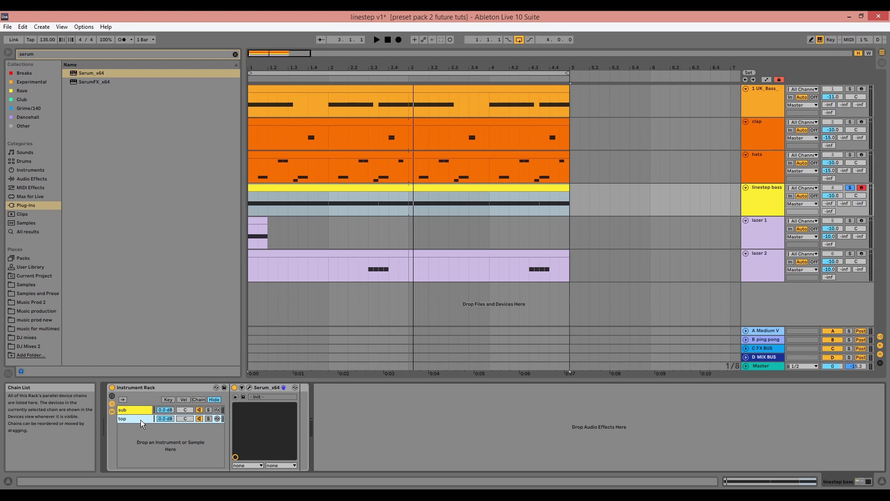
pyautogui.press('Return')
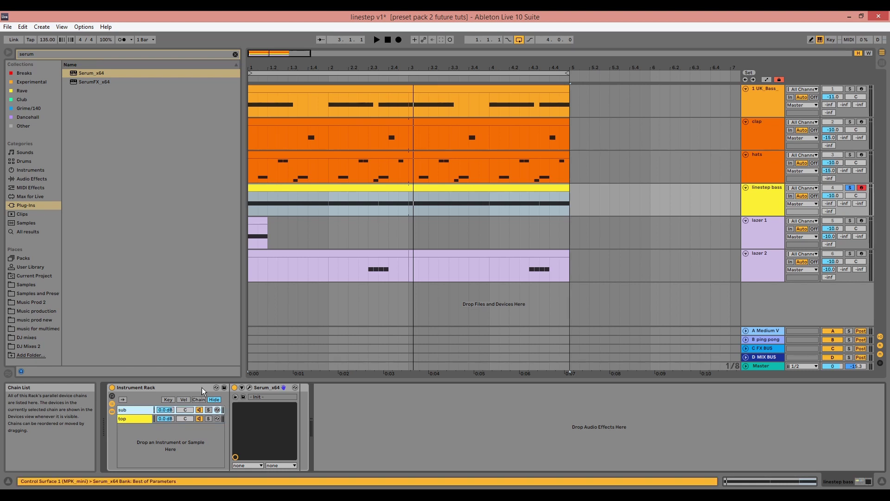
# In the sub chain's Serum, enable SUB at -2 octaves and switch off oscillators A and B.
pyautogui.click(249, 387)
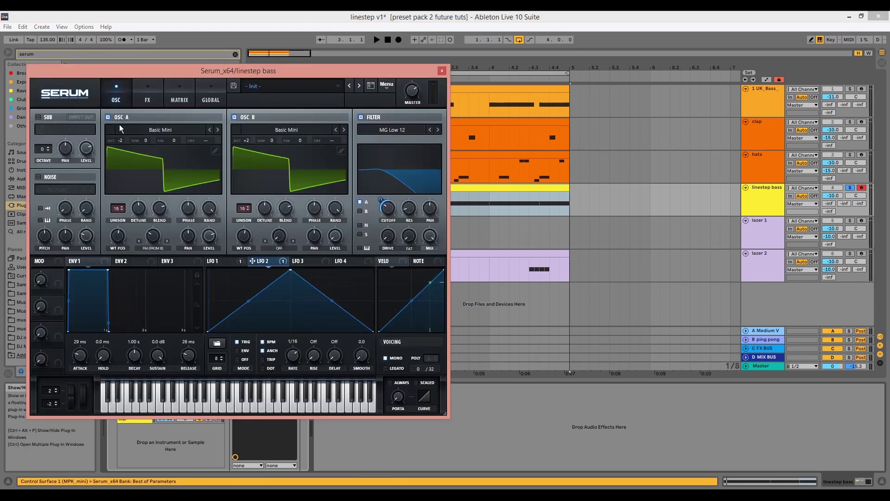
pyautogui.click(43, 117)
pyautogui.click(48, 151)
pyautogui.click(48, 151)
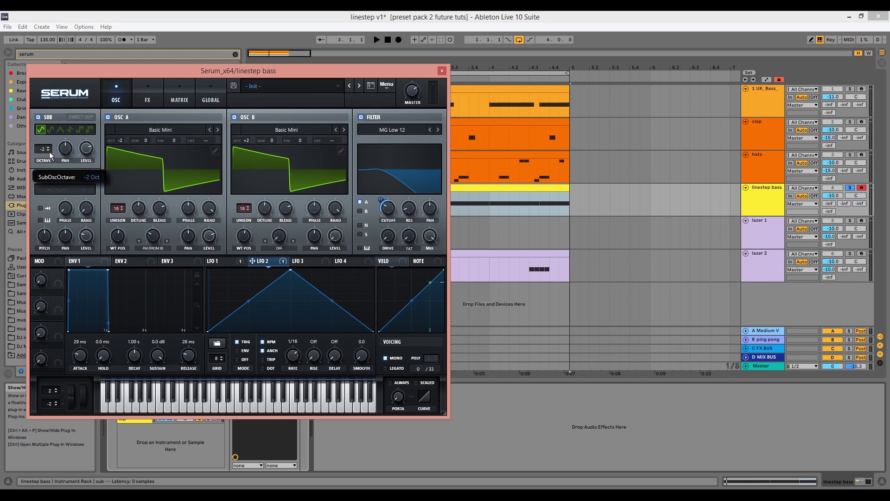
pyautogui.click(108, 116)
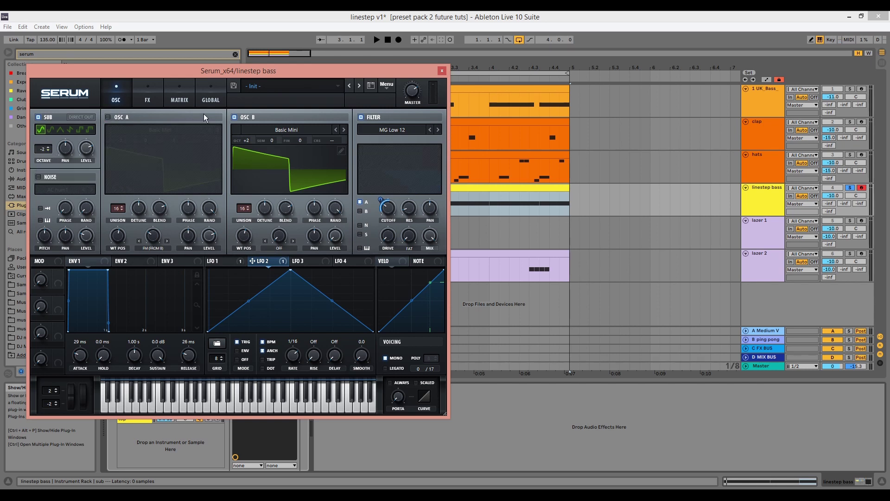
pyautogui.click(234, 117)
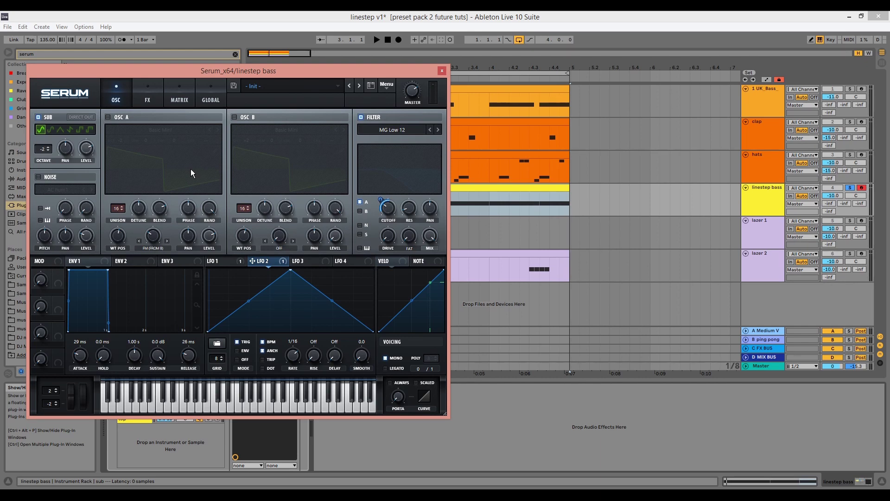
pyautogui.click(441, 70)
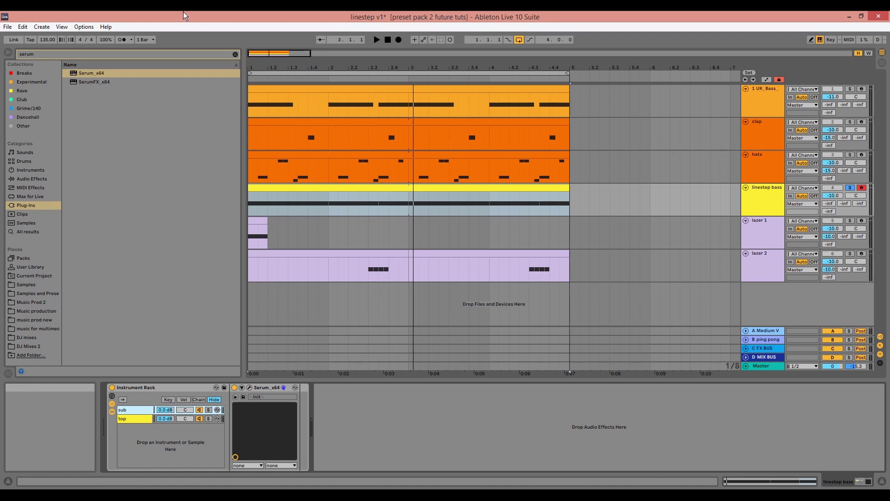
# Drop an EQ Three after the sub chain's Serum and type 100 Hz into FreqLow.
pyautogui.hotkey('ctrl', 'f')
pyautogui.write('eq three')
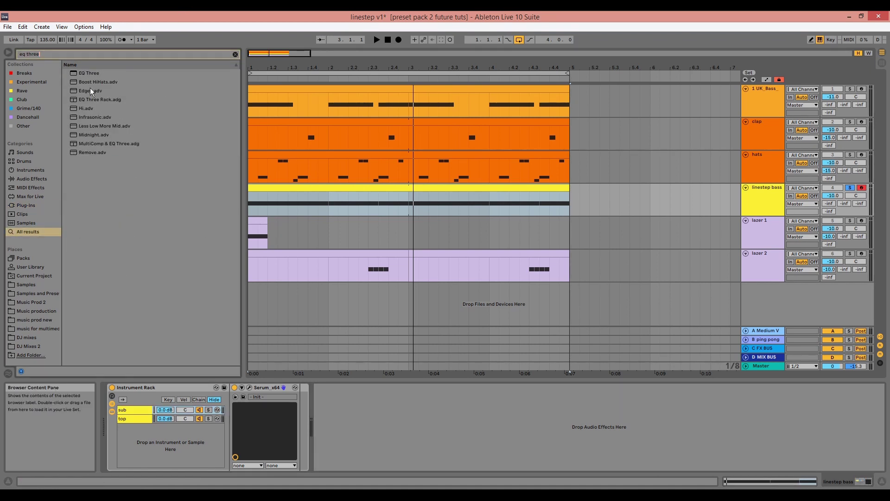
pyautogui.moveTo(88, 72); pyautogui.dragTo(387, 430)
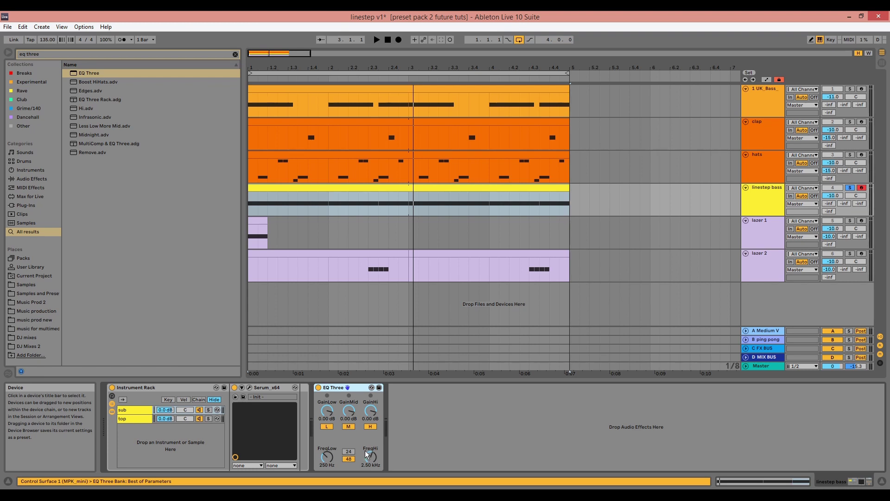
pyautogui.click(332, 464)
pyautogui.write('100')
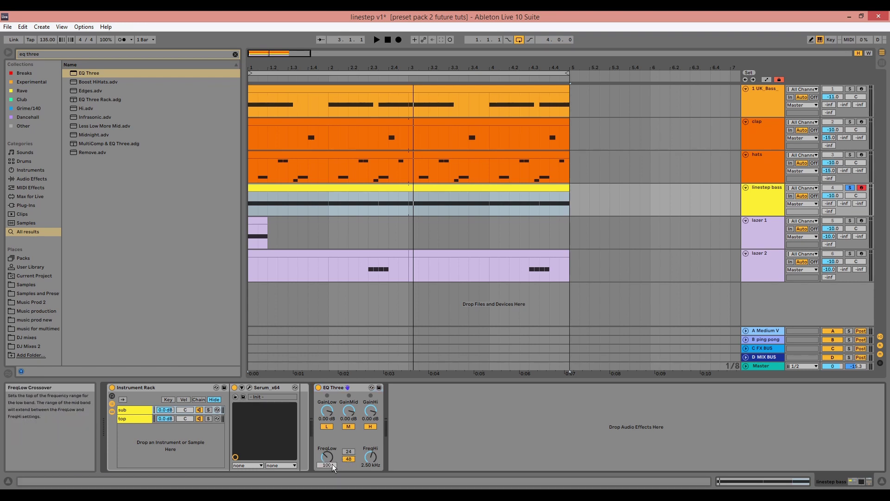
pyautogui.press('Return')
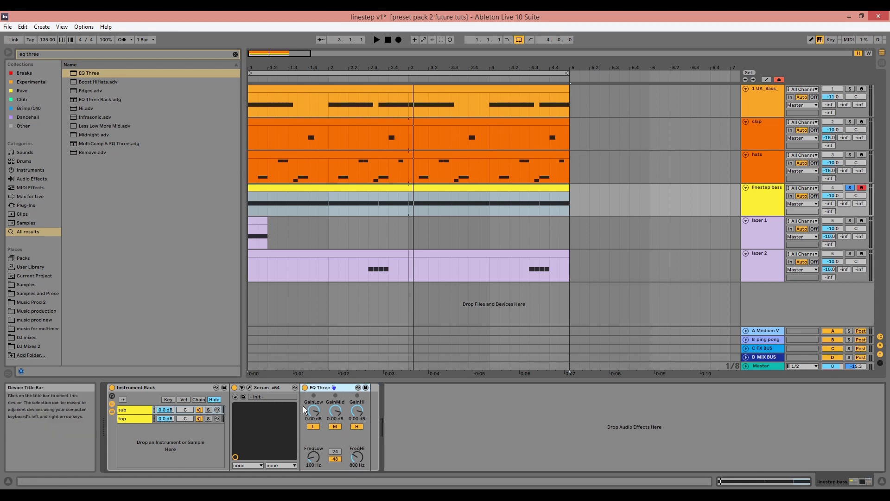
# Switch off the sub EQ Three's mid and high bands and copy it into the top chain.
pyautogui.click(338, 426)
pyautogui.click(354, 426)
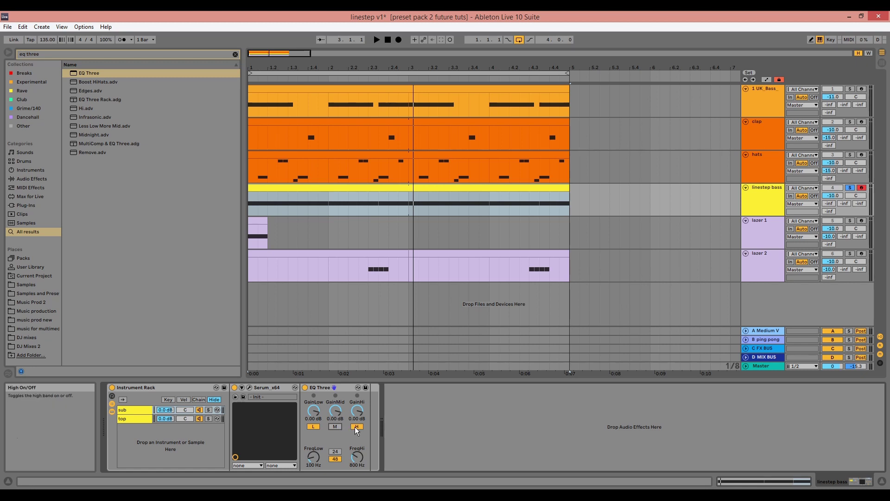
pyautogui.click(338, 388)
pyautogui.moveTo(338, 388); pyautogui.dragTo(159, 421)
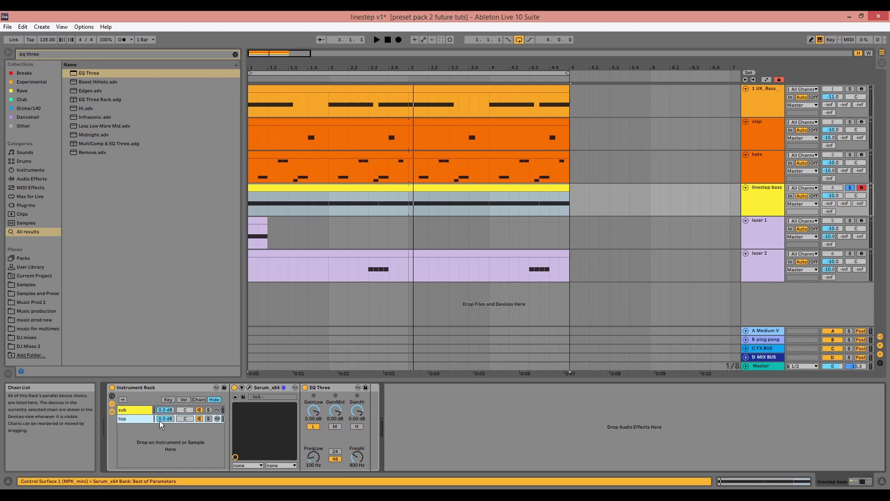
# Split the top chain's EQ Three into a rack with mid and high band chains.
pyautogui.click(335, 386)
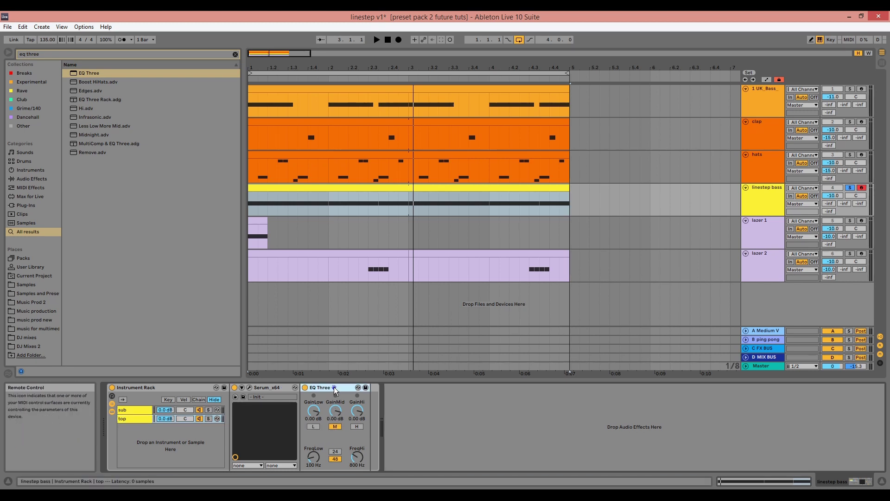
pyautogui.hotkey('ctrl', 'g')
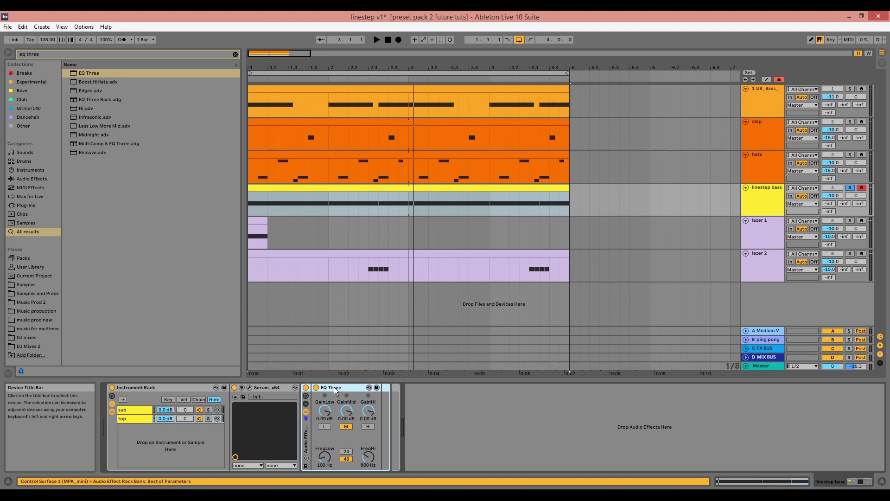
pyautogui.click(306, 404)
pyautogui.click(338, 413)
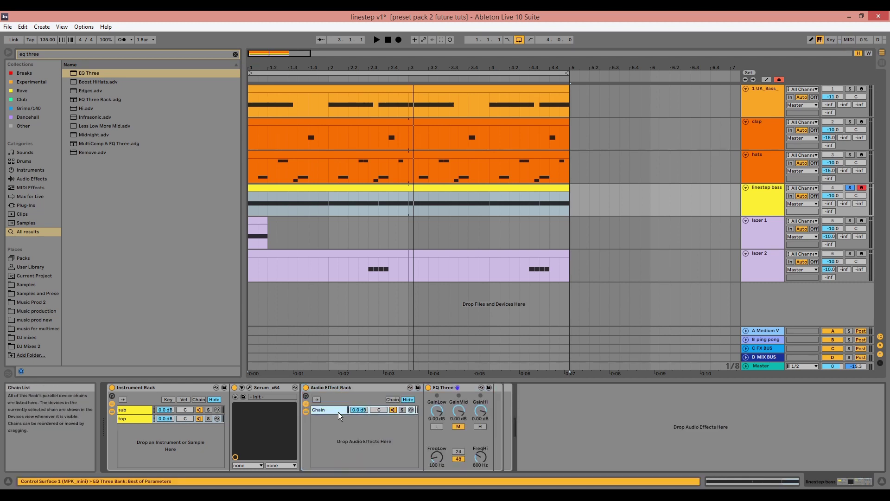
pyautogui.hotkey('ctrl', 'd')
pyautogui.click(480, 426)
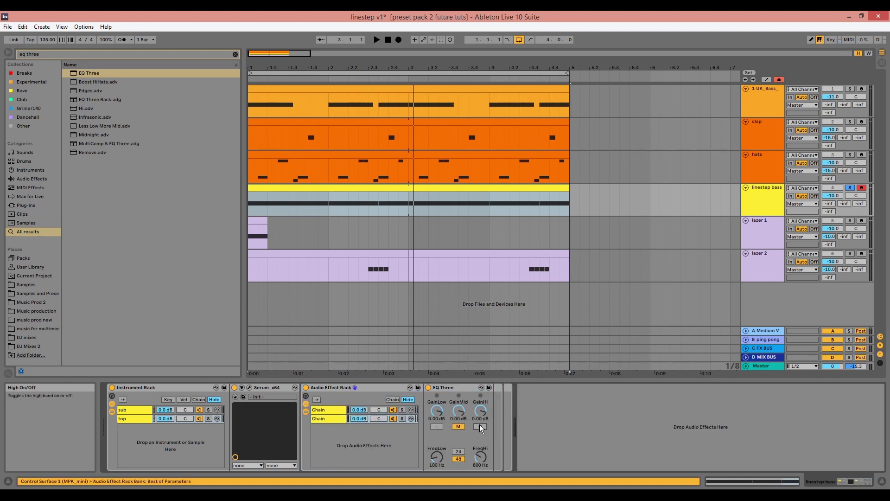
pyautogui.click(330, 409)
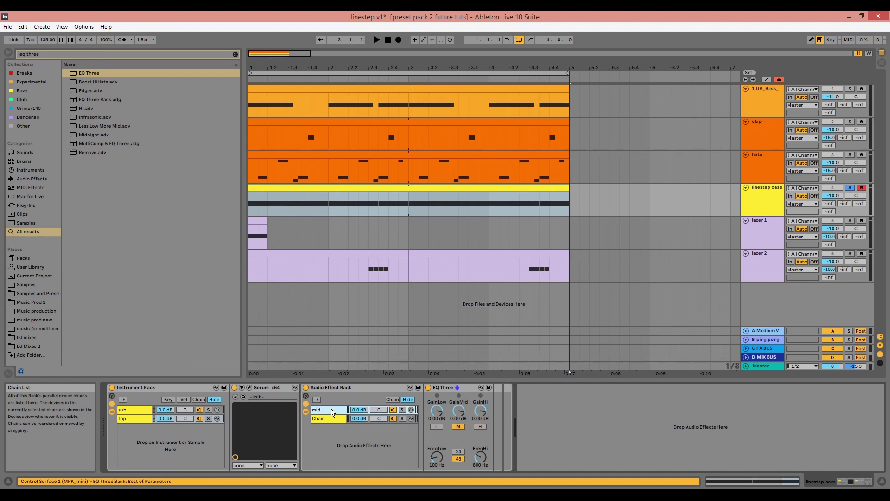
pyautogui.click(332, 417)
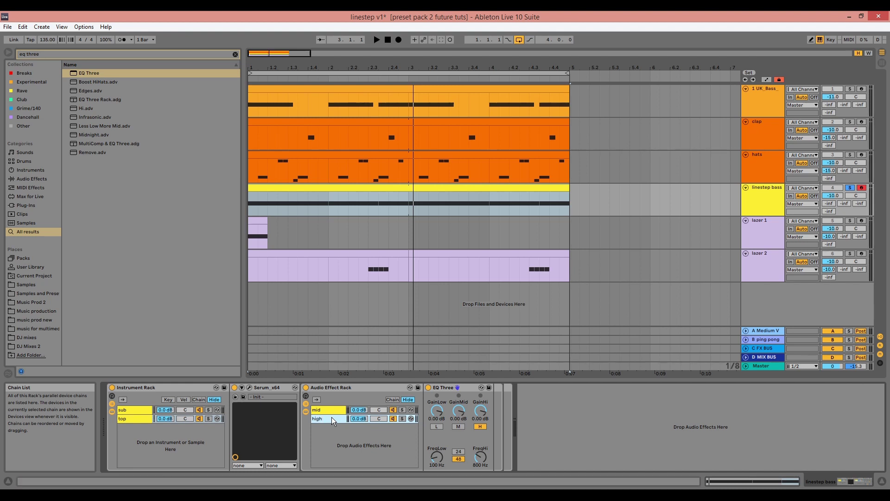
# Return to the sub chain and search the browser for a compressor.
pyautogui.click(135, 409)
pyautogui.hotkey('ctrl', 'f')
pyautogui.write('co')
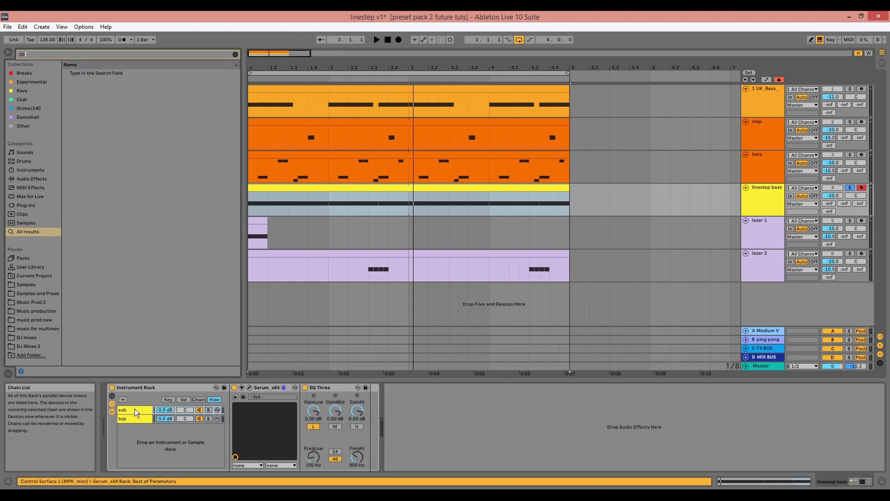
pyautogui.write('mpress')
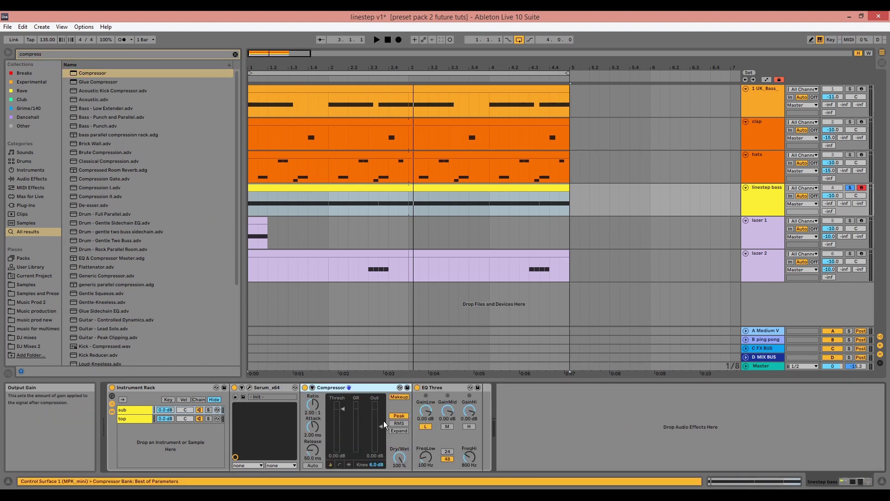
# Lower the sub Compressor's threshold, switch it to auto release, and solo the sub chain for playback.
pyautogui.moveTo(343, 407); pyautogui.dragTo(343, 424)
pyautogui.click(313, 465)
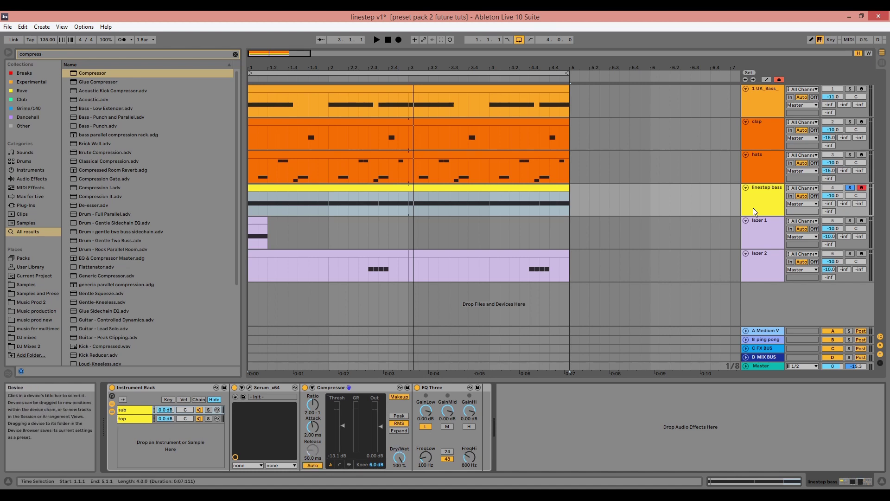
pyautogui.click(208, 409)
pyautogui.press('space')
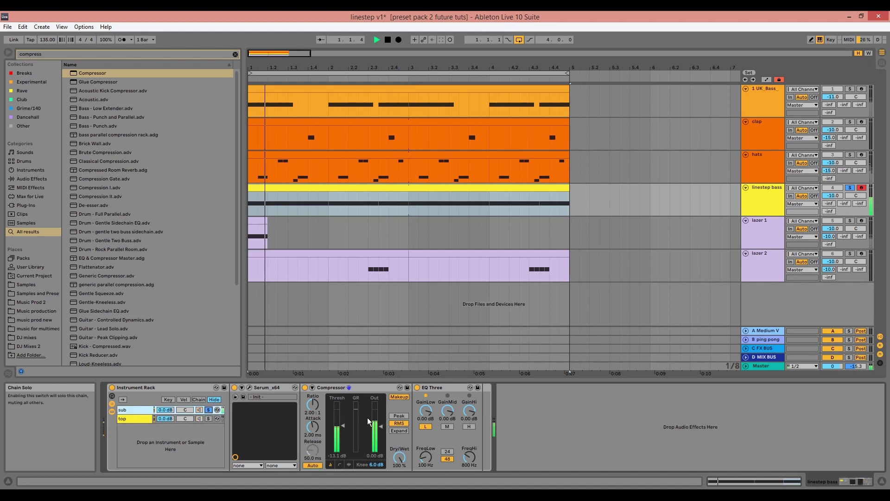
# Tune the sub Compressor to -29 dB threshold, 1.06 ms attack and 6.28 dB output gain, then unsolo.
pyautogui.click(398, 397)
pyautogui.moveTo(343, 425); pyautogui.dragTo(311, 440)
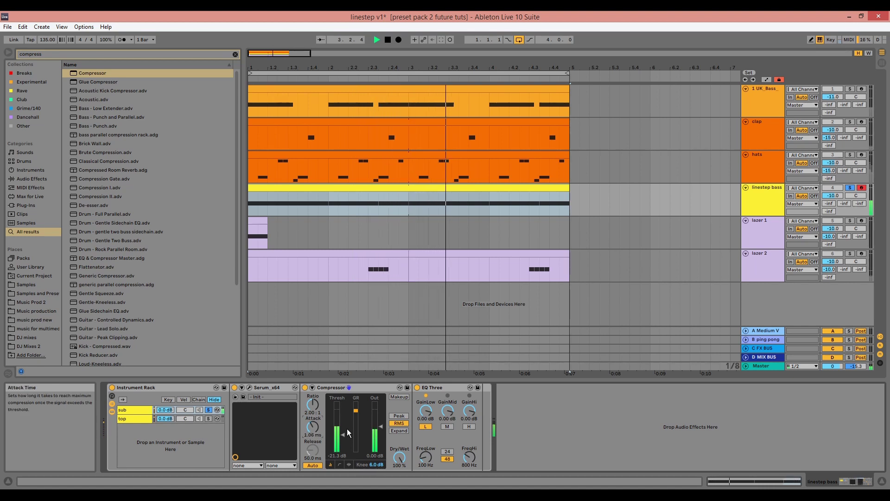
pyautogui.moveTo(382, 427)
pyautogui.mouseDown()
pyautogui.moveTo(344, 438)
pyautogui.moveTo(379, 419)
pyautogui.mouseUp()
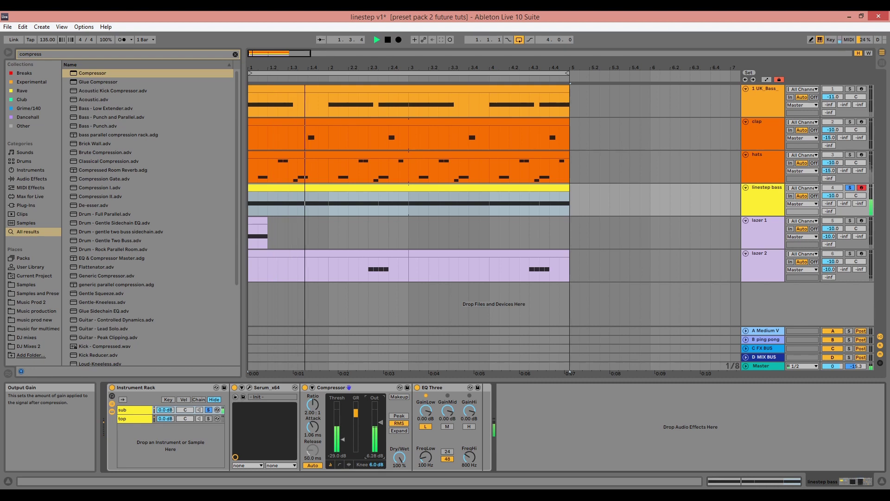
pyautogui.press('space')
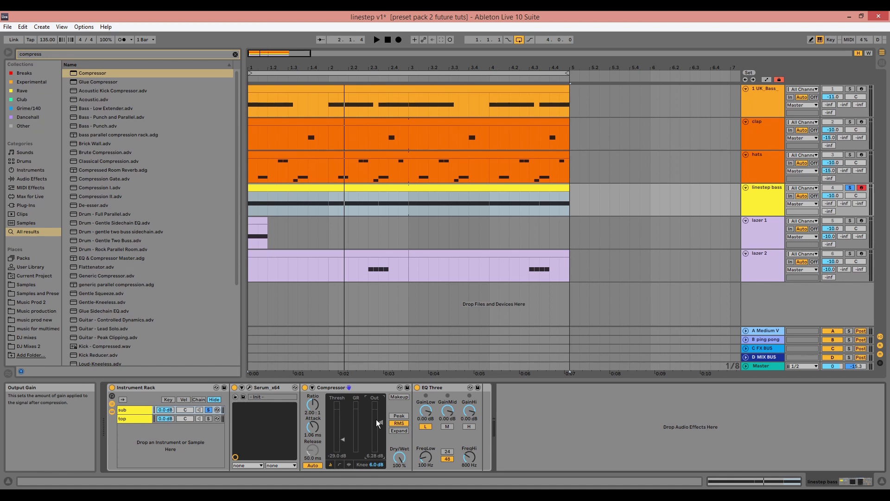
pyautogui.click(208, 418)
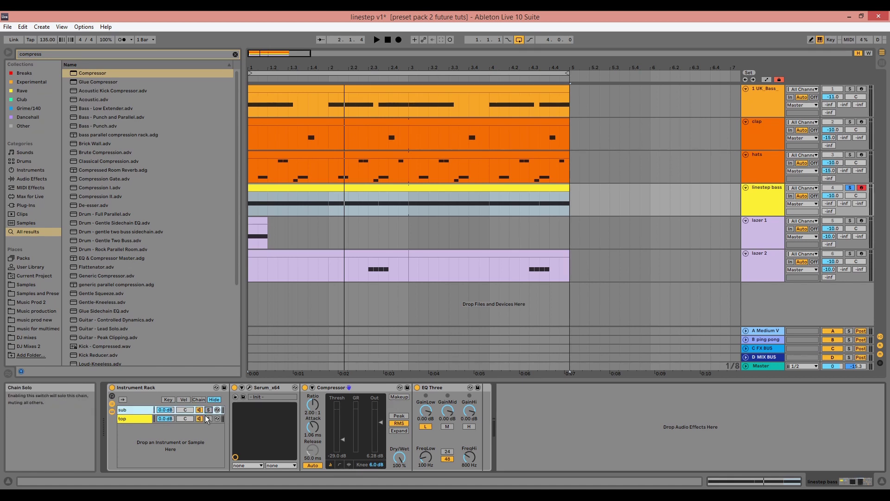
# Select the top chain and search the browser for 'utility'.
pyautogui.click(135, 418)
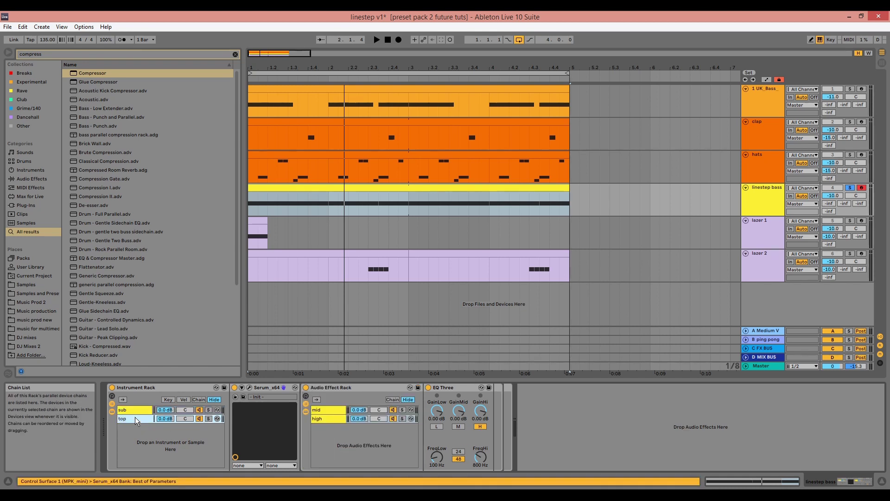
pyautogui.hotkey('ctrl', 'f')
pyautogui.write('ut')
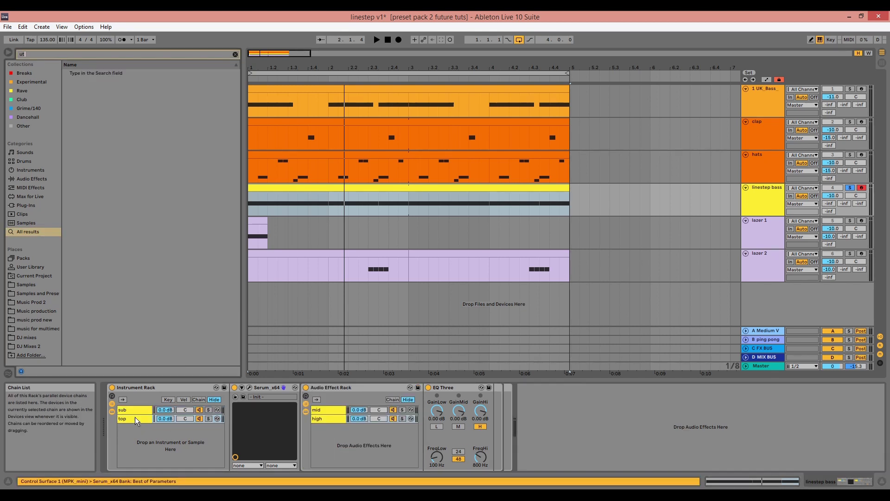
pyautogui.write('ility')
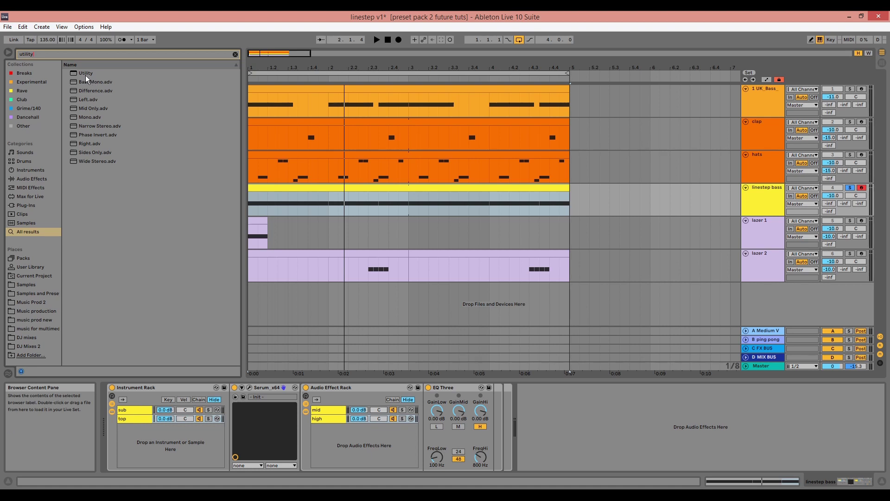
# Place a Utility ahead of the mid chain's EQ Three and turn on its Mono switch.
pyautogui.moveTo(85, 75); pyautogui.dragTo(330, 408)
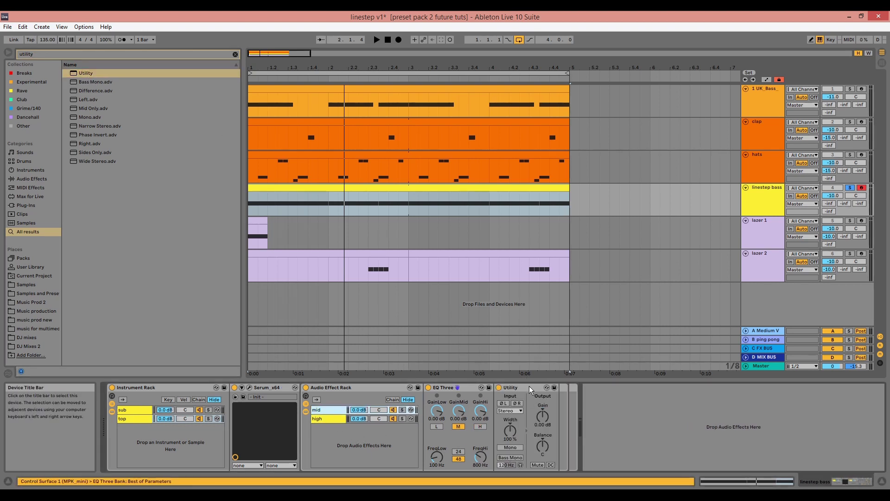
pyautogui.click(530, 386)
pyautogui.moveTo(449, 406); pyautogui.dragTo(441, 459)
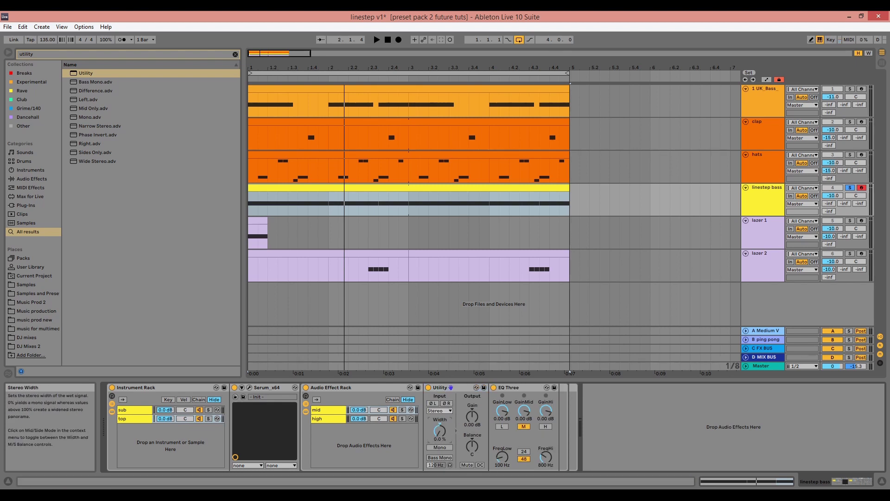
pyautogui.click(440, 447)
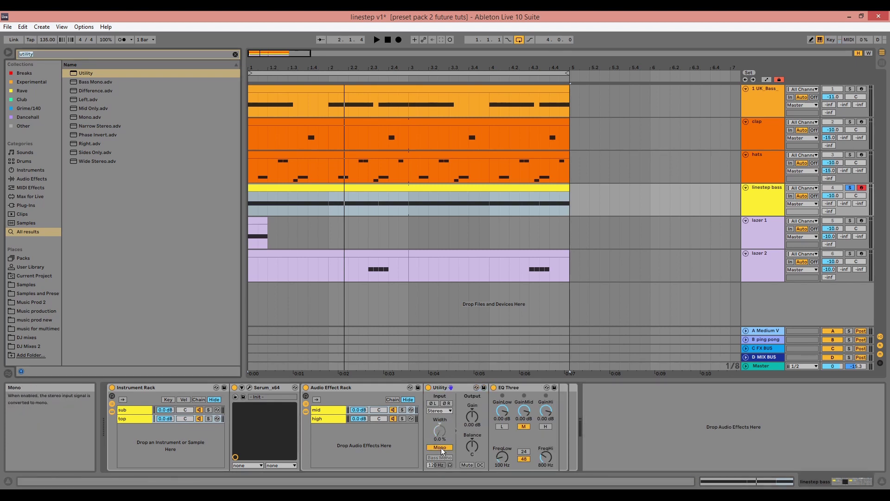
pyautogui.write('overdrive')
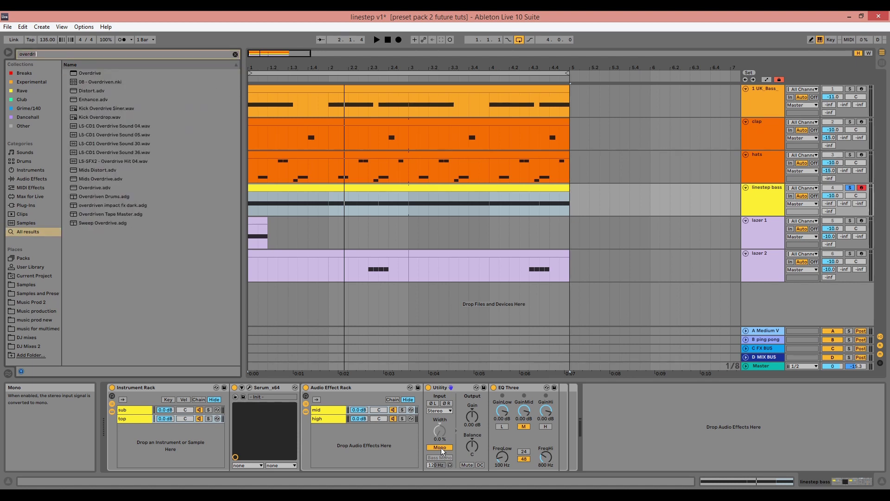
# Insert Overdrive between Utility and EQ Three, centring its band near 330 Hz with 1.70 width.
pyautogui.click(88, 74)
pyautogui.moveTo(326, 276); pyautogui.dragTo(484, 430)
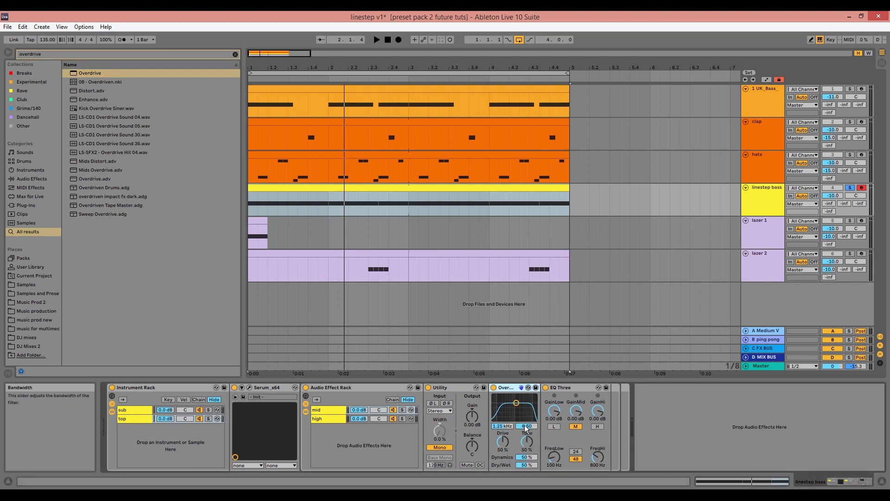
pyautogui.press('space')
pyautogui.moveTo(526, 429); pyautogui.dragTo(526, 422)
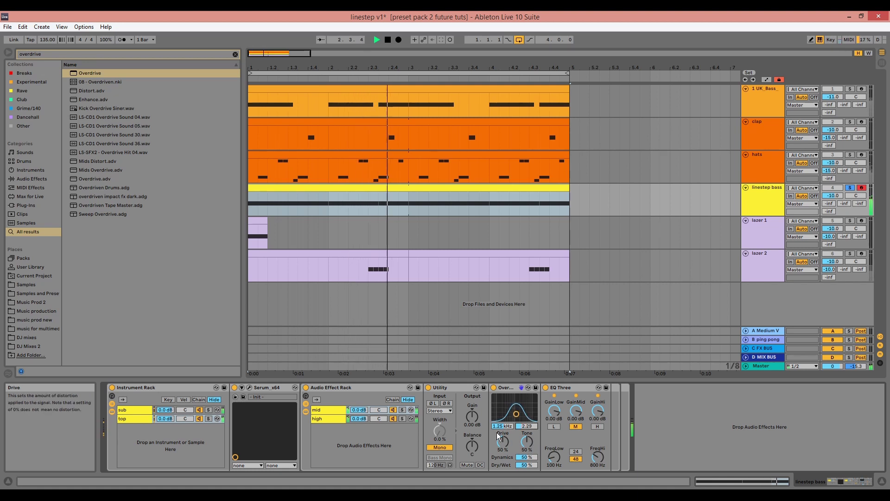
pyautogui.moveTo(516, 410)
pyautogui.mouseDown()
pyautogui.moveTo(509, 438)
pyautogui.moveTo(505, 423)
pyautogui.moveTo(521, 418)
pyautogui.moveTo(503, 421)
pyautogui.mouseUp()
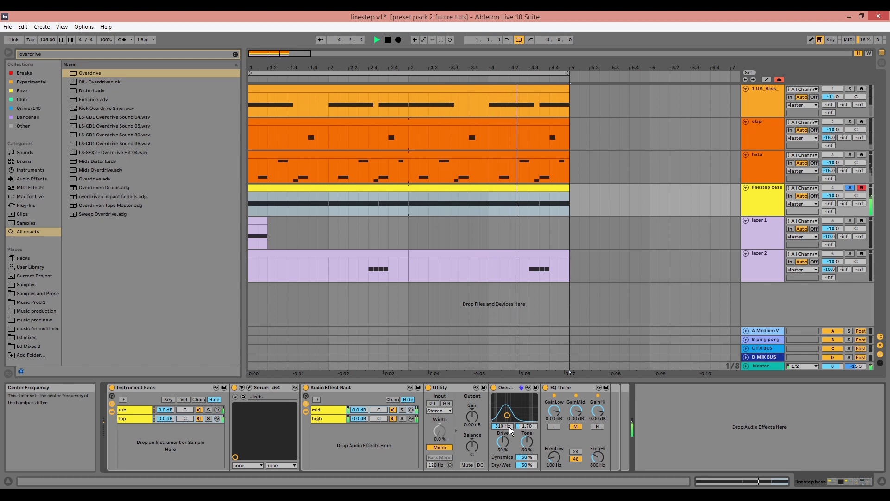
pyautogui.press('space')
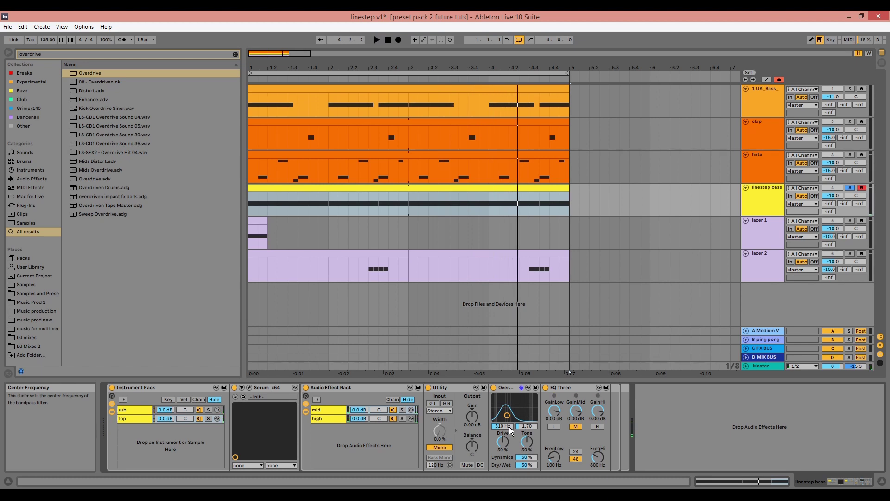
# Add Overdrive before the high chain's EQ Three, tune its band and drive to 29%, then unsolo the track.
pyautogui.click(334, 418)
pyautogui.moveTo(86, 74); pyautogui.dragTo(466, 425)
pyautogui.press('space')
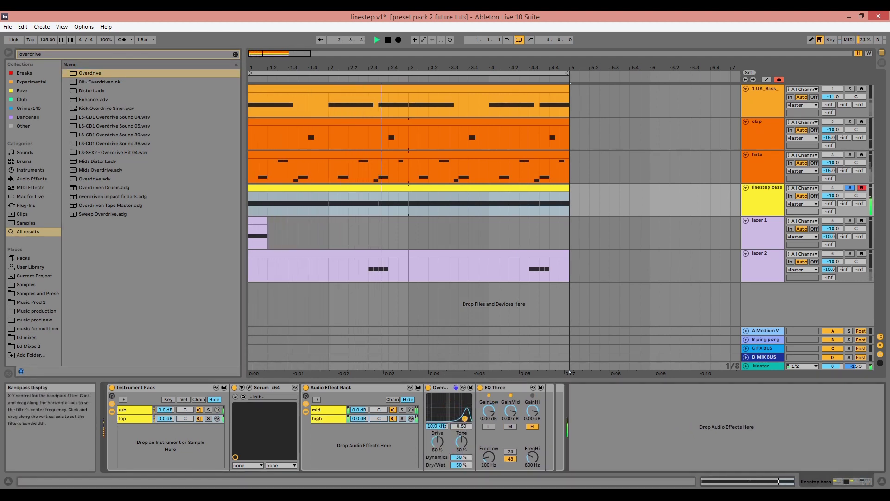
pyautogui.moveTo(451, 413); pyautogui.dragTo(437, 450)
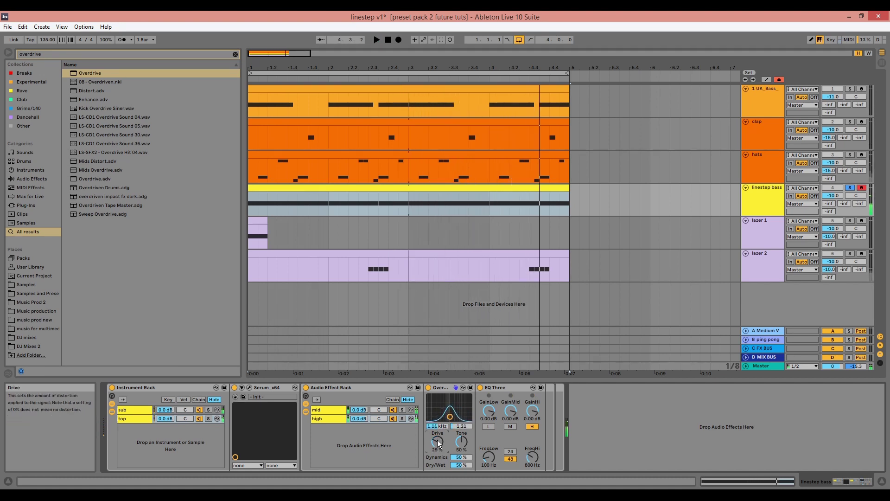
pyautogui.click(850, 188)
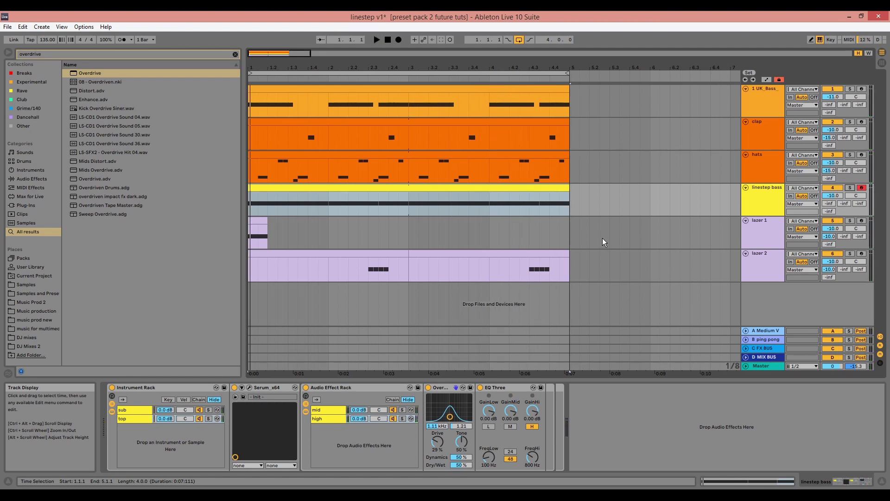
# Load EQ Eight onto the linestep bass and make band 1 a 48 dB low cut.
pyautogui.hotkey('ctrl', 'f')
pyautogui.write('eq')
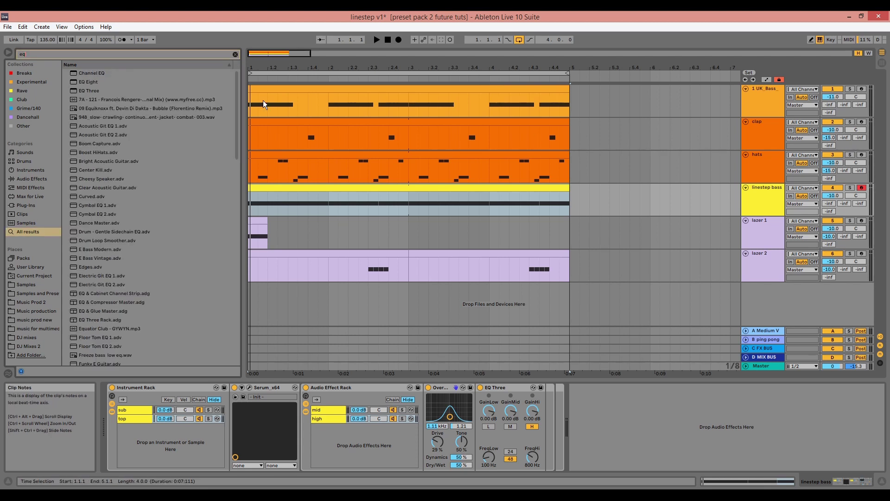
pyautogui.doubleClick(102, 82)
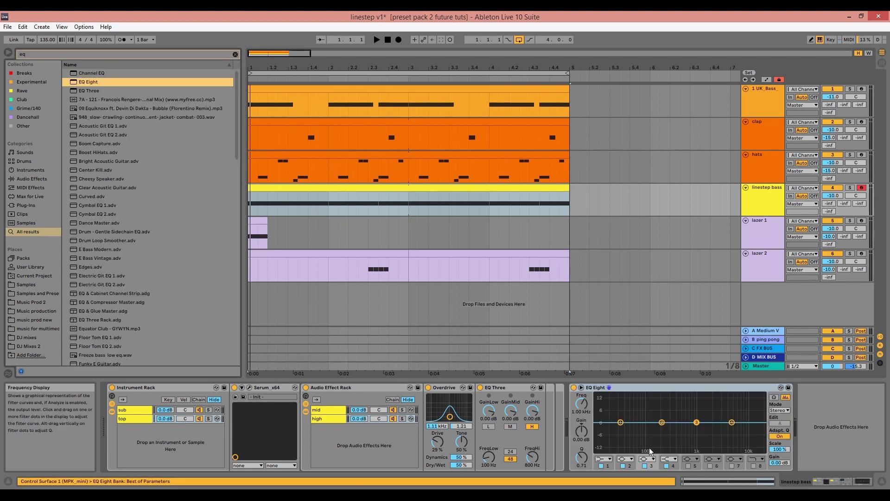
pyautogui.click(603, 458)
pyautogui.click(602, 405)
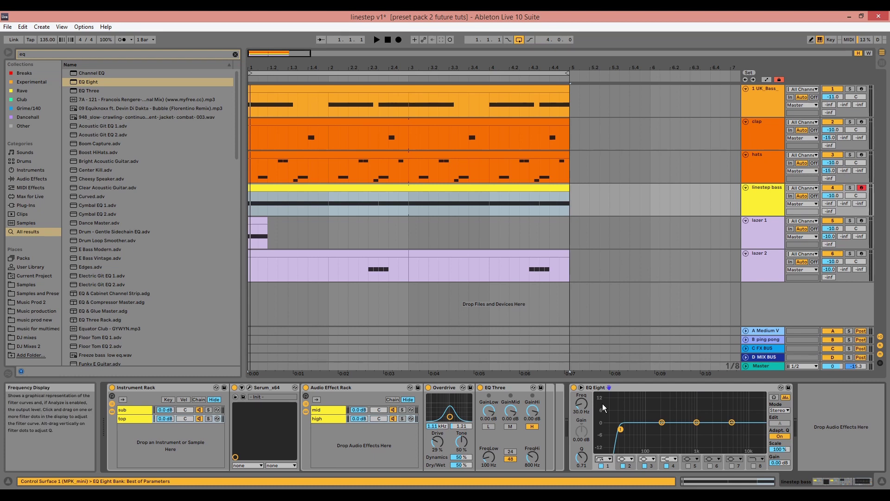
# Move the low cut to 34.9 Hz and dip band 3 by -4.59 dB at 938 Hz.
pyautogui.click(581, 387)
pyautogui.press('space')
pyautogui.moveTo(340, 263); pyautogui.dragTo(353, 264)
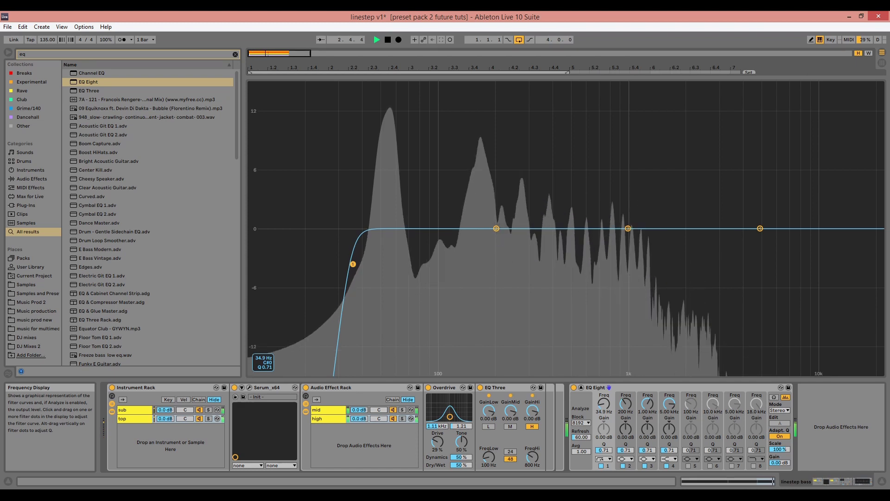
pyautogui.press('space')
pyautogui.click(582, 388)
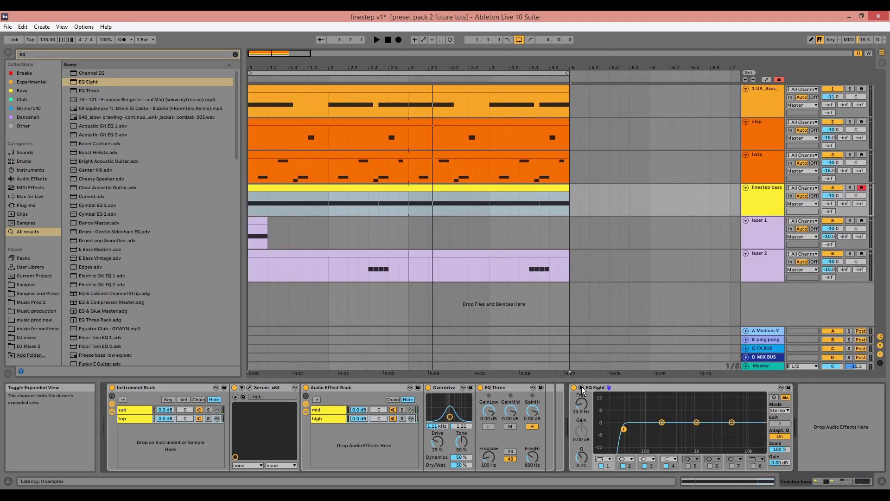
pyautogui.press('space')
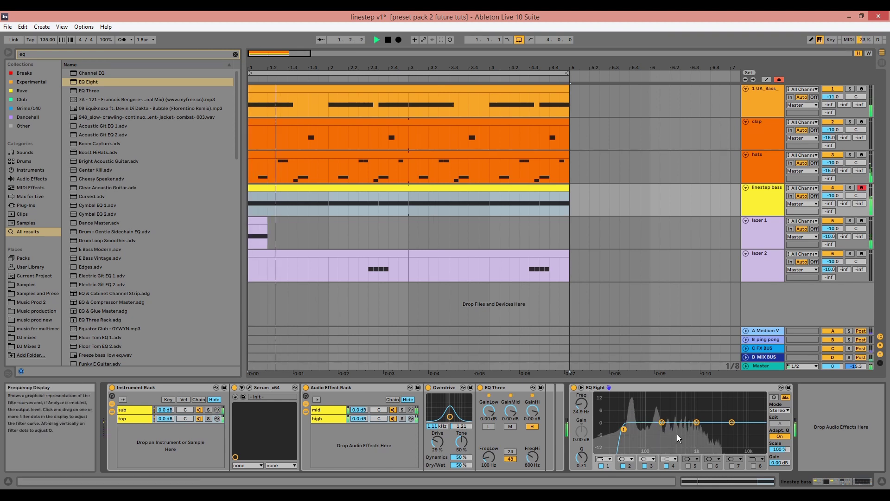
pyautogui.moveTo(696, 422)
pyautogui.mouseDown()
pyautogui.moveTo(696, 403)
pyautogui.moveTo(696, 434)
pyautogui.mouseUp()
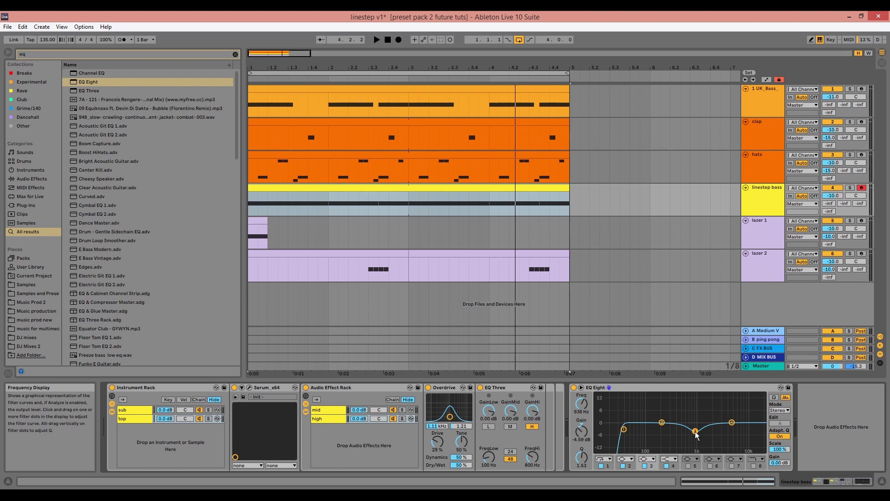
# Check the Medium Verb return, then raise the linestep bass Send A to -11.0 dB while playing.
pyautogui.click(764, 335)
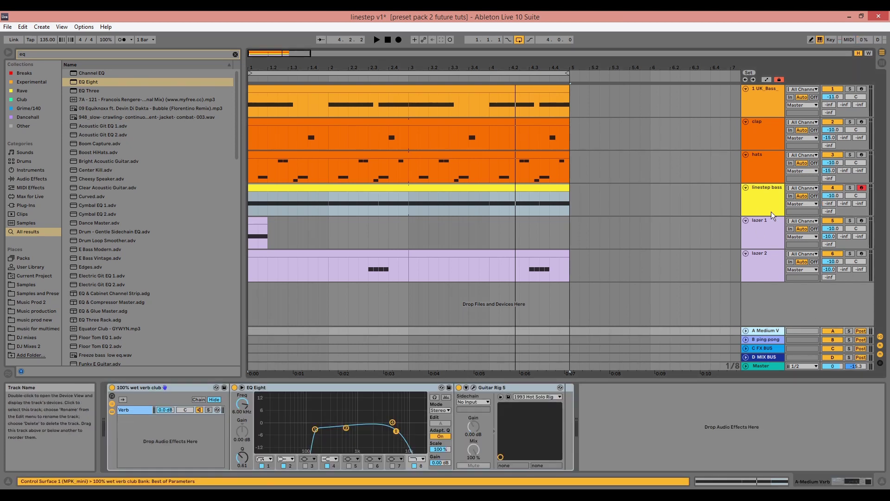
pyautogui.click(753, 198)
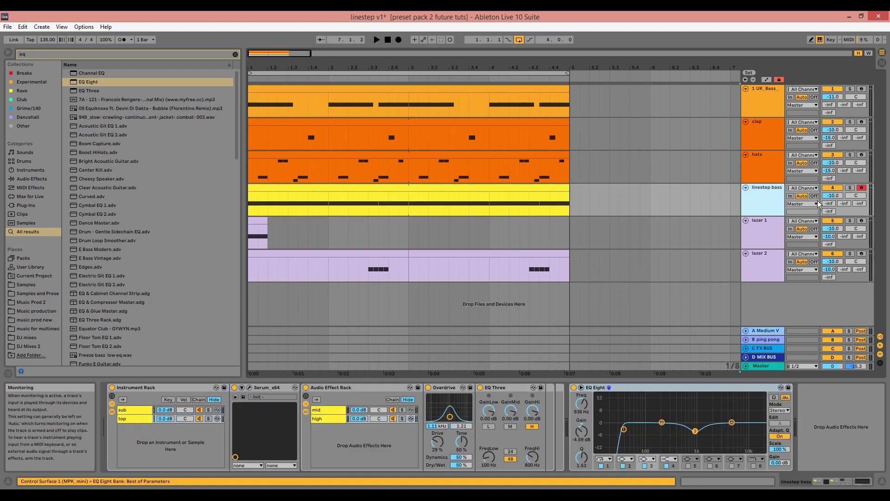
pyautogui.click(829, 204)
pyautogui.press('space')
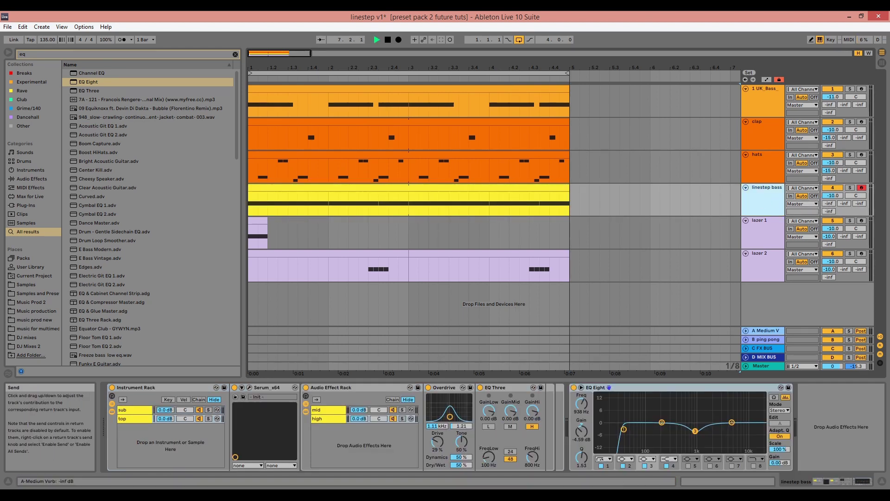
pyautogui.click(823, 209)
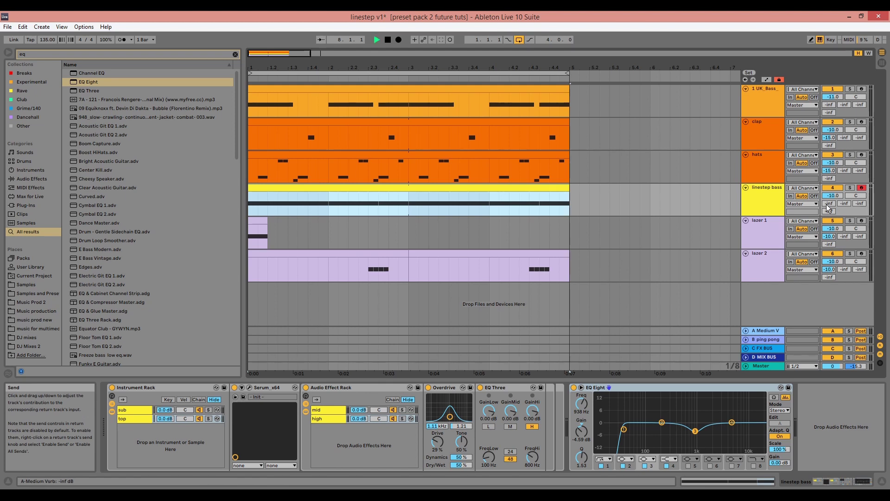
pyautogui.moveTo(823, 206); pyautogui.dragTo(823, 191)
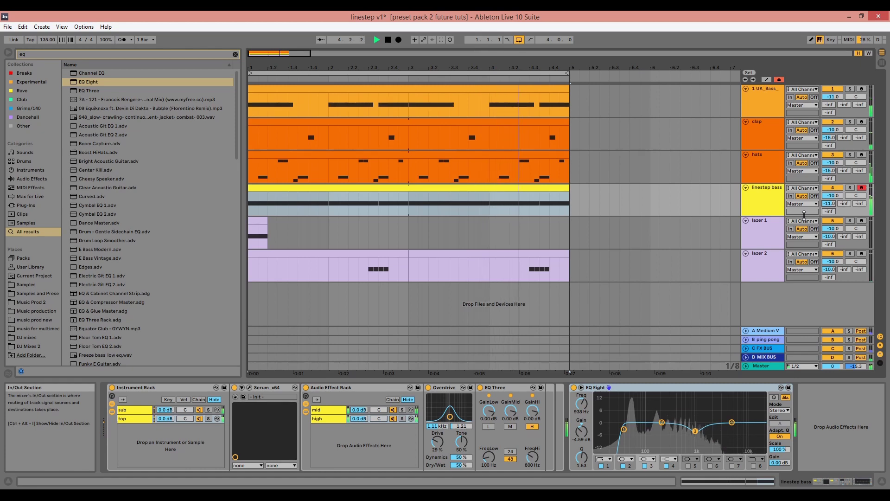
pyautogui.press('space')
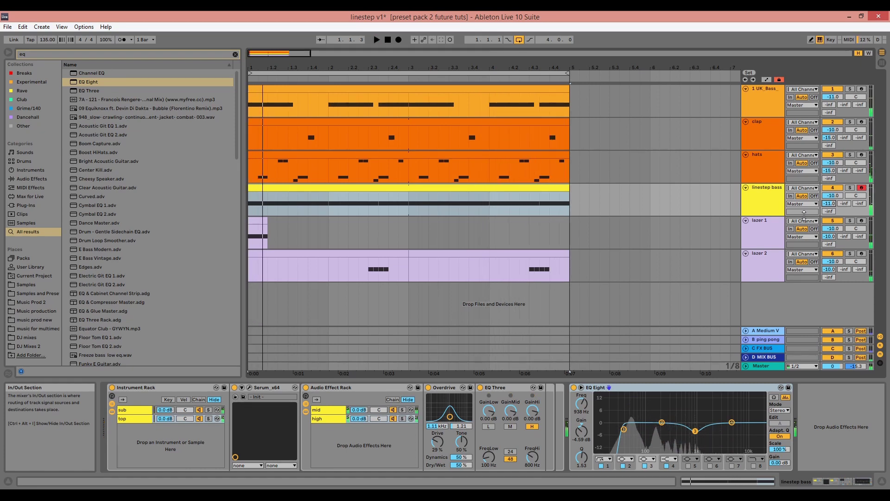